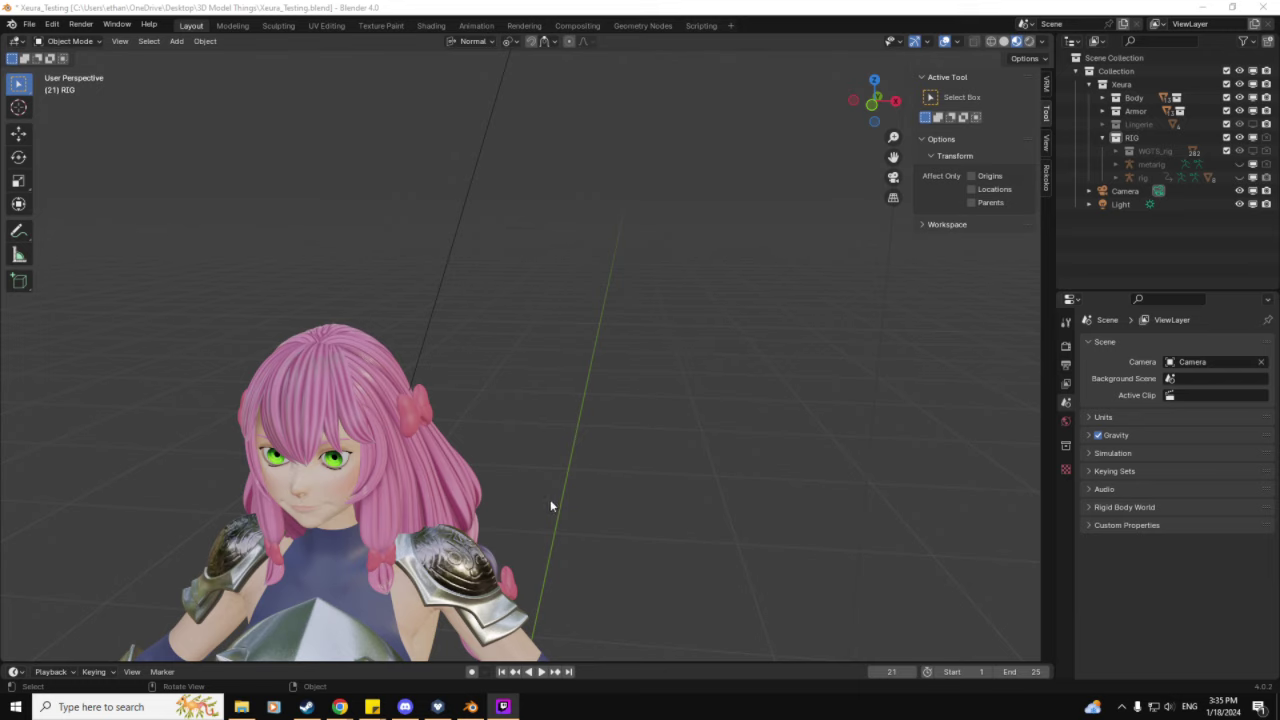
# Examine the armoured character model from the front, both at full length and closer up around the head and torso.
pyautogui.moveTo(550, 505); pyautogui.dragTo(458, 430, button='middle')
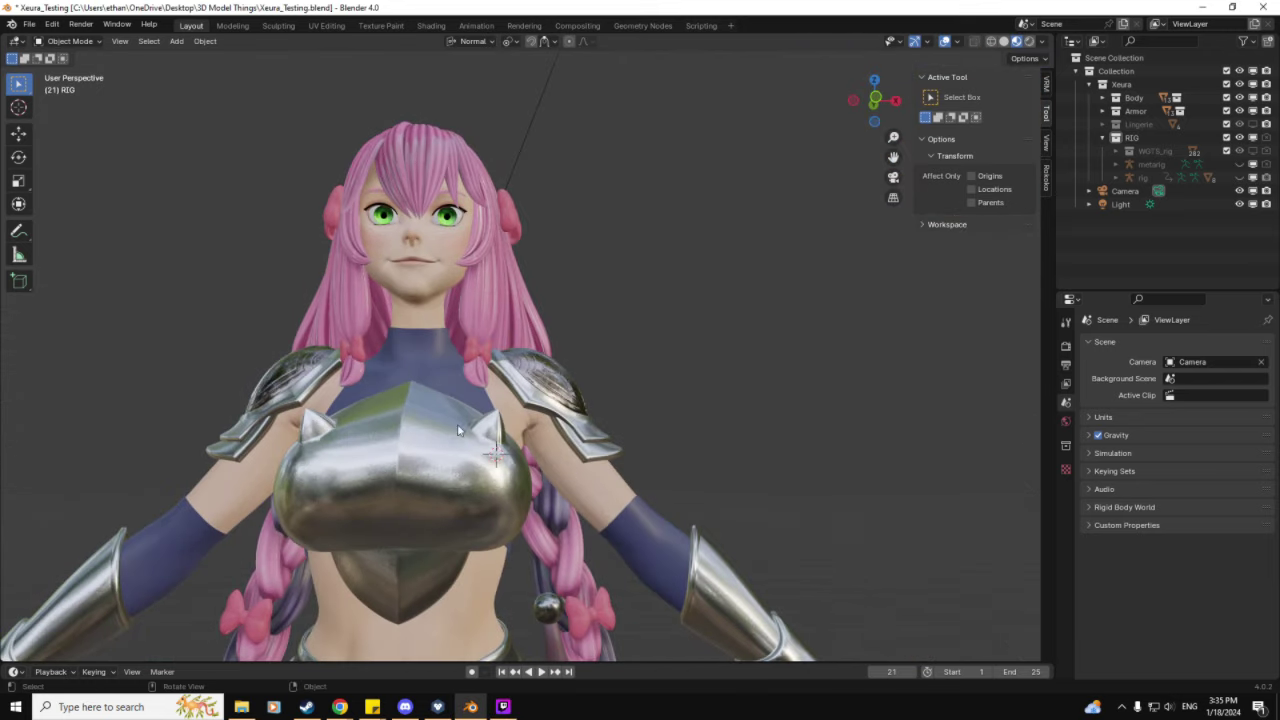
pyautogui.scroll(-8, 514, 363)
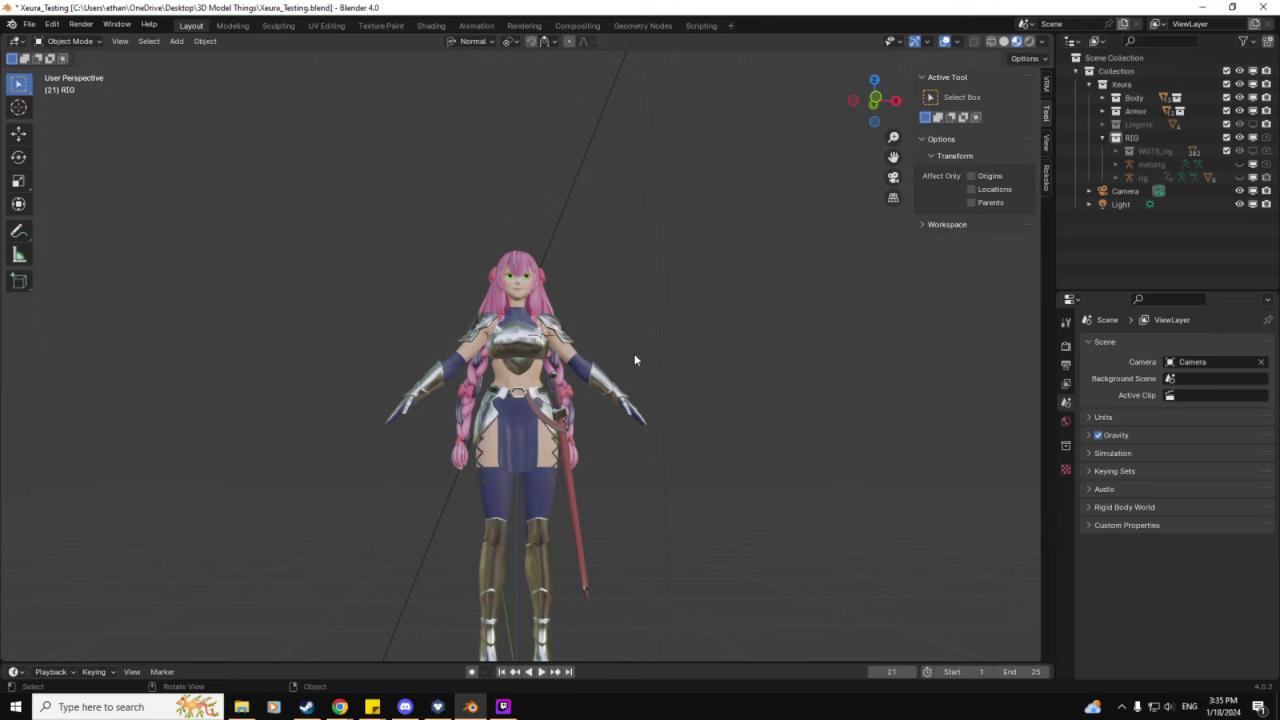
pyautogui.moveTo(634, 360); pyautogui.dragTo(624, 401, button='middle')
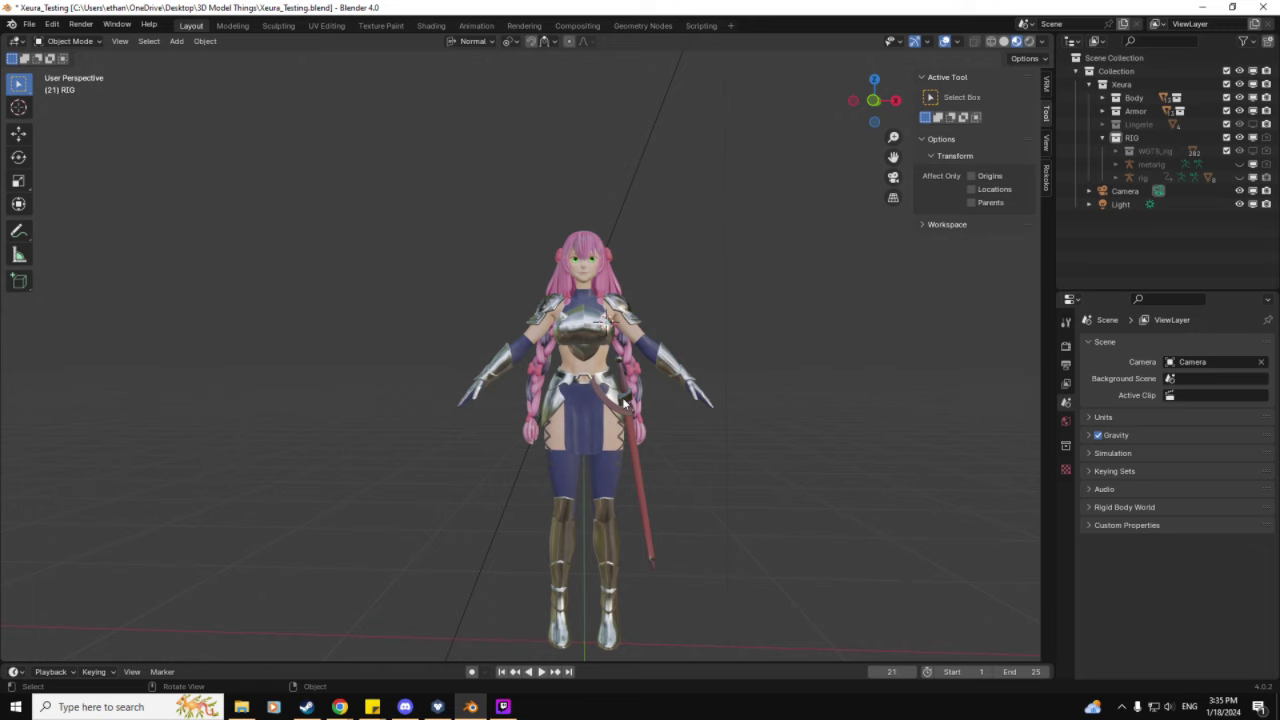
pyautogui.scroll(2, 623, 399)
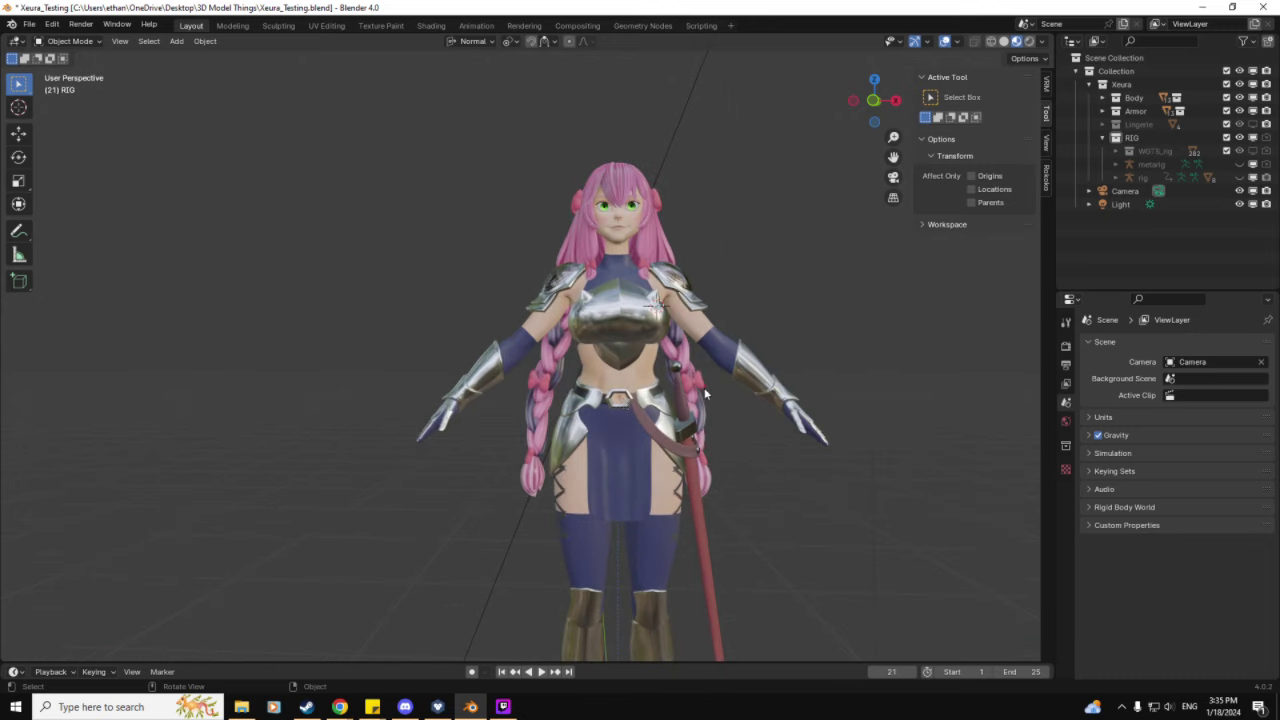
pyautogui.moveTo(704, 387); pyautogui.dragTo(696, 393, button='middle')
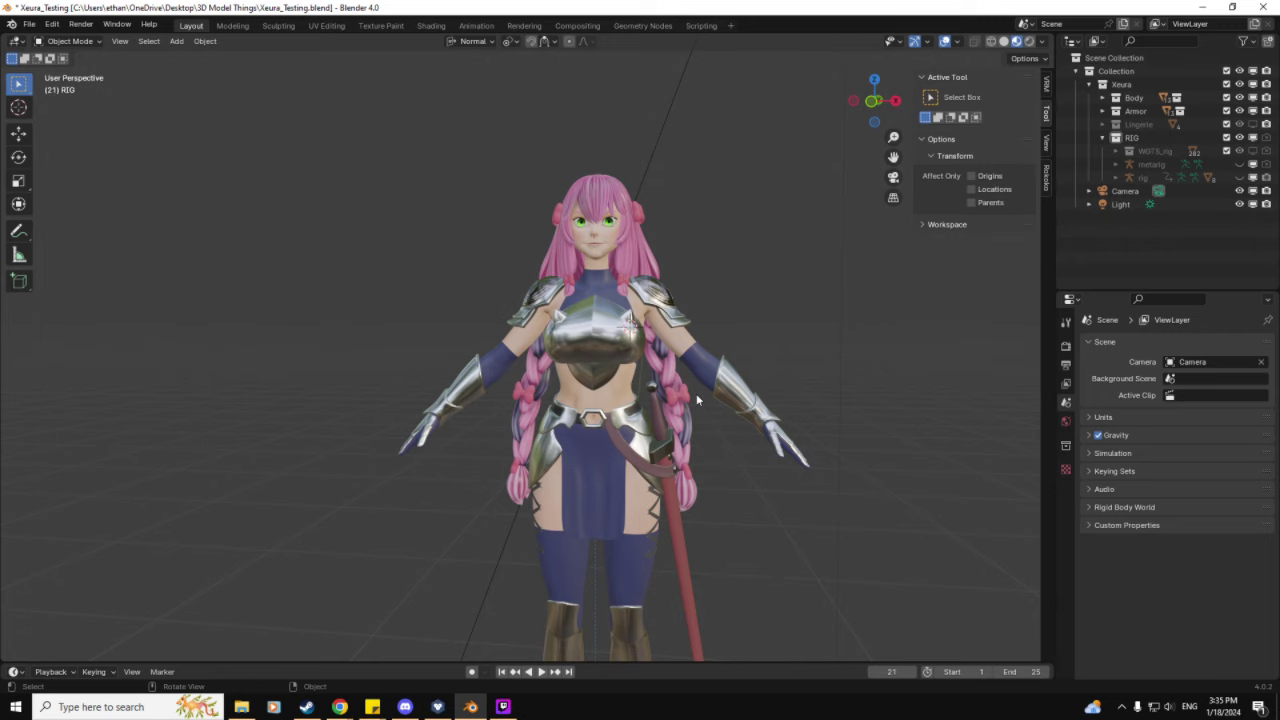
pyautogui.scroll(1, 742, 348)
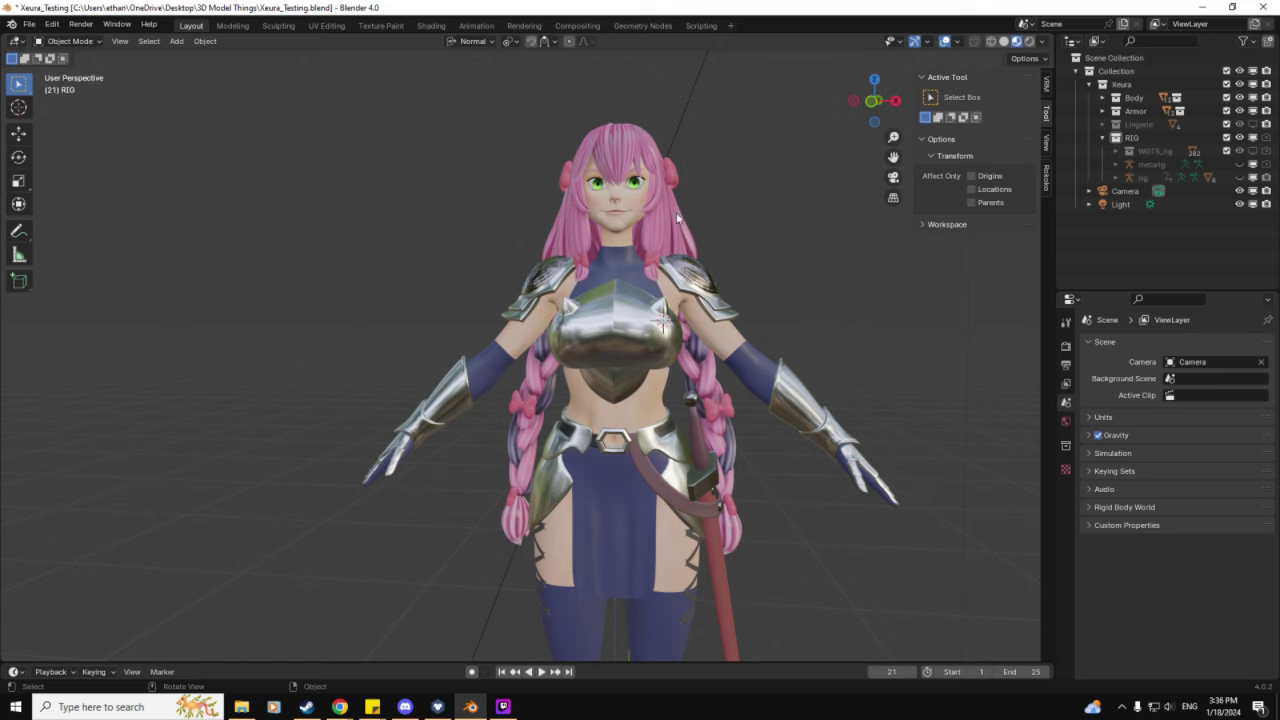
pyautogui.keyDown('shift'); pyautogui.moveTo(643, 162); pyautogui.dragTo(627, 263, button='middle'); pyautogui.keyUp('shift')
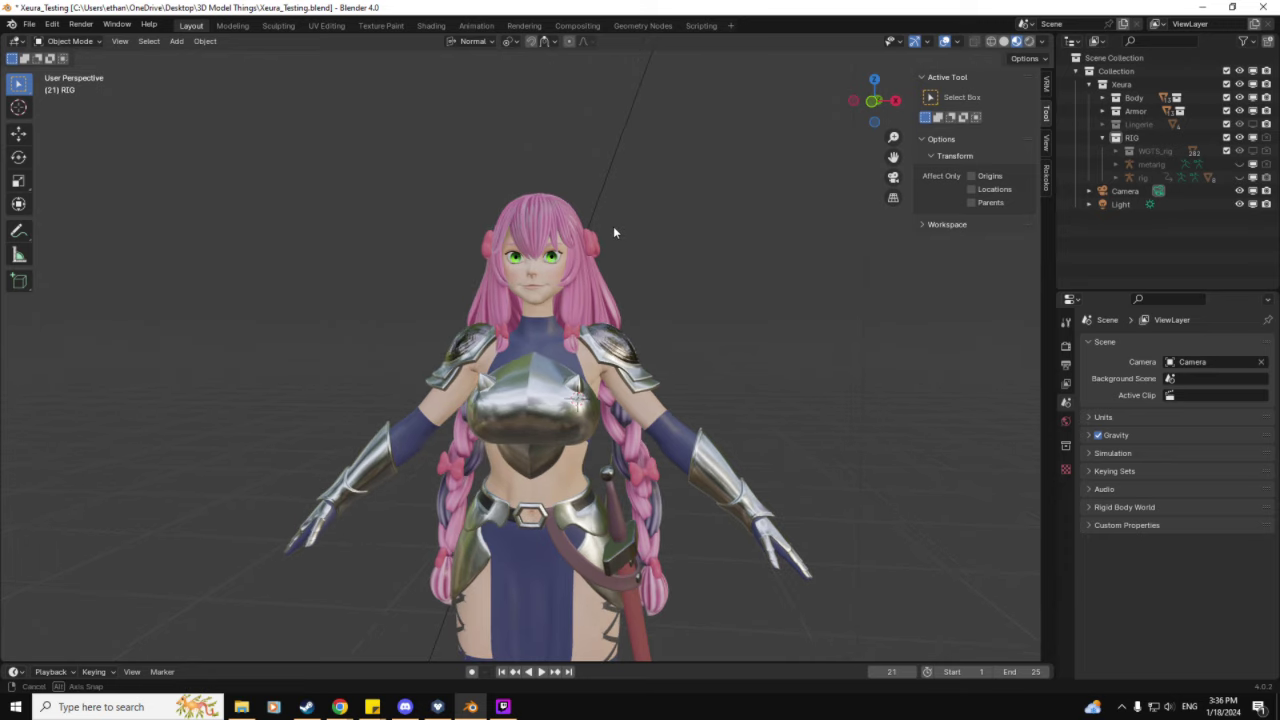
pyautogui.moveTo(611, 225); pyautogui.dragTo(613, 226, button='middle')
# Append all objects from the Object category of Grad Hat.blend on the Desktop into the scene.
pyautogui.click(29, 26)
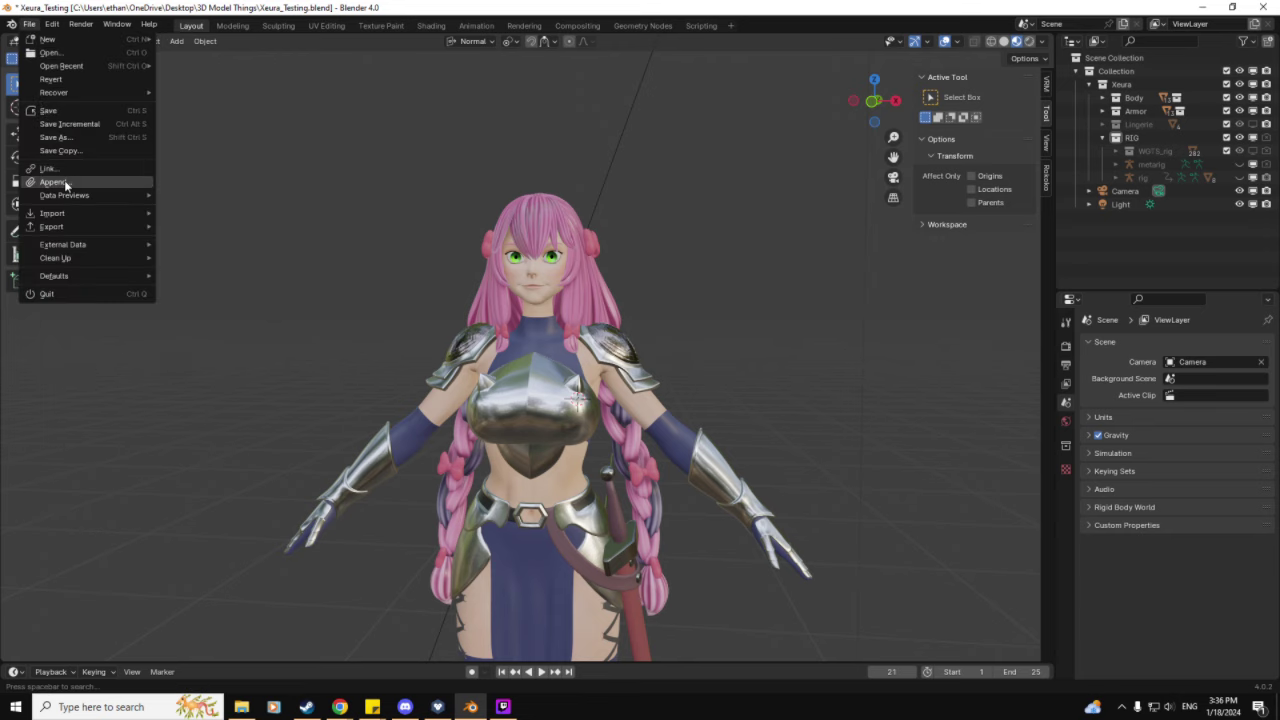
pyautogui.click(52, 182)
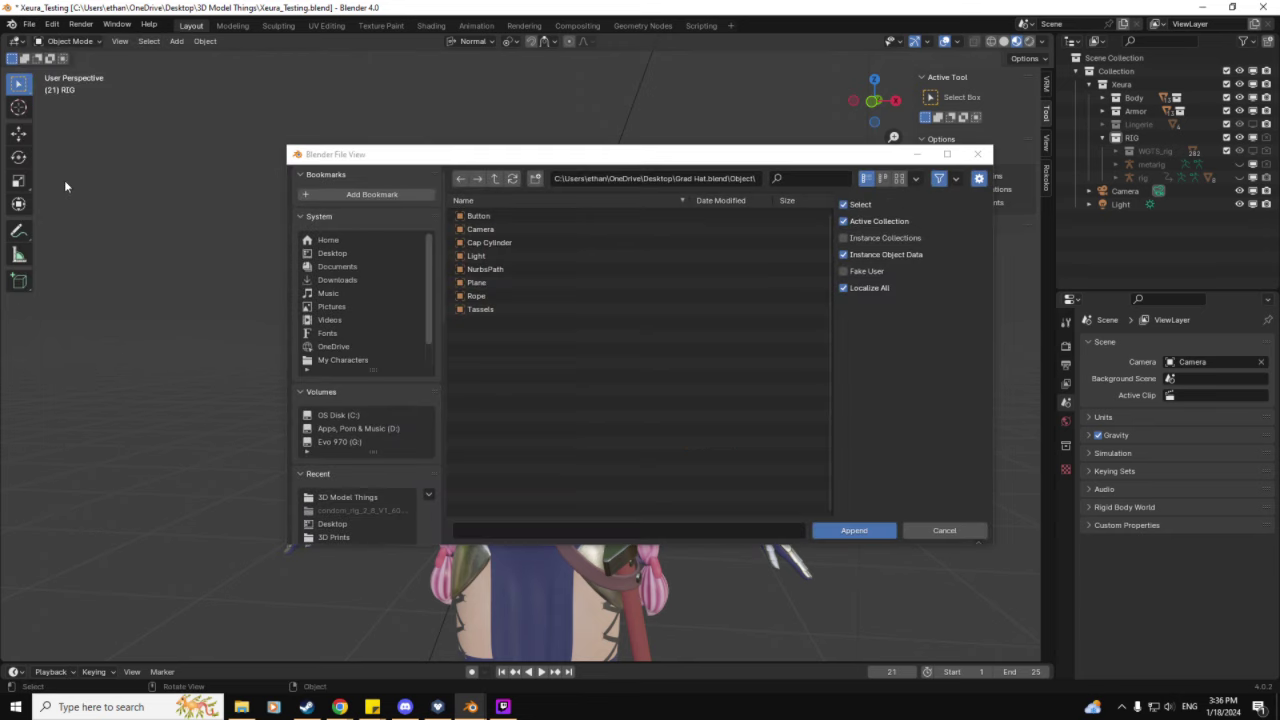
pyautogui.click(330, 253)
pyautogui.scroll(-3, 596, 435)
pyautogui.click(574, 508)
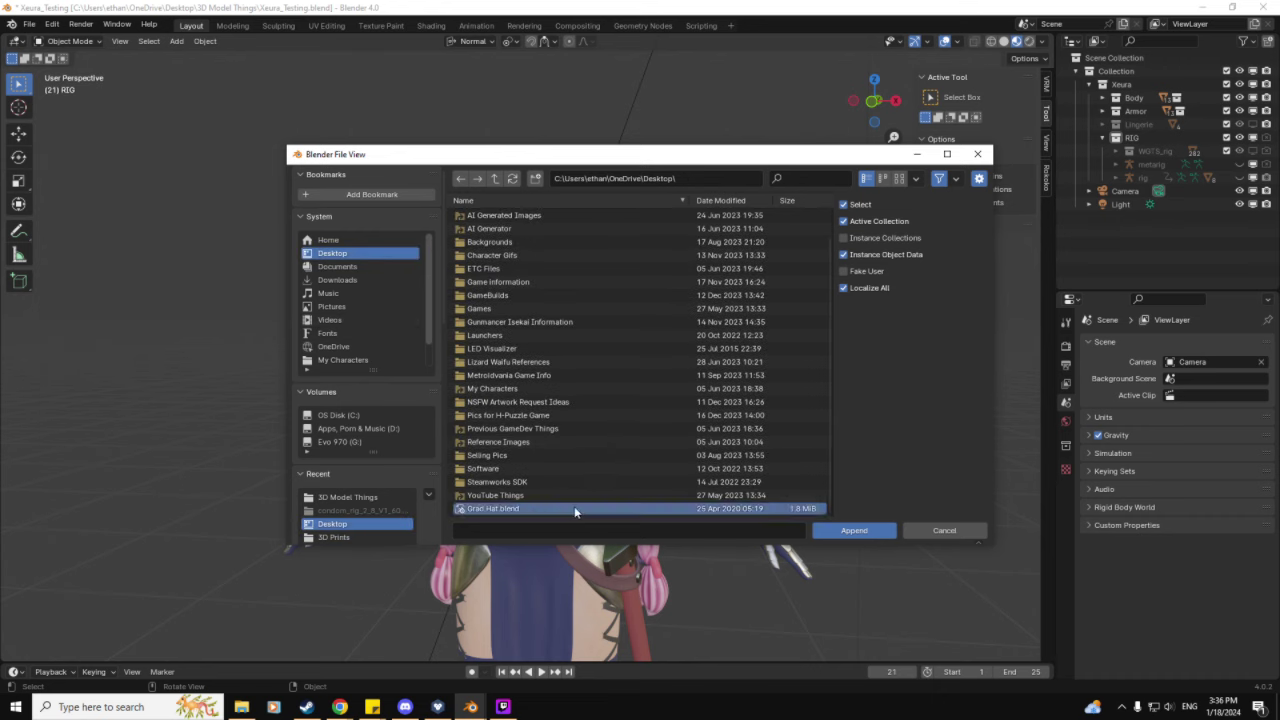
pyautogui.click(827, 531)
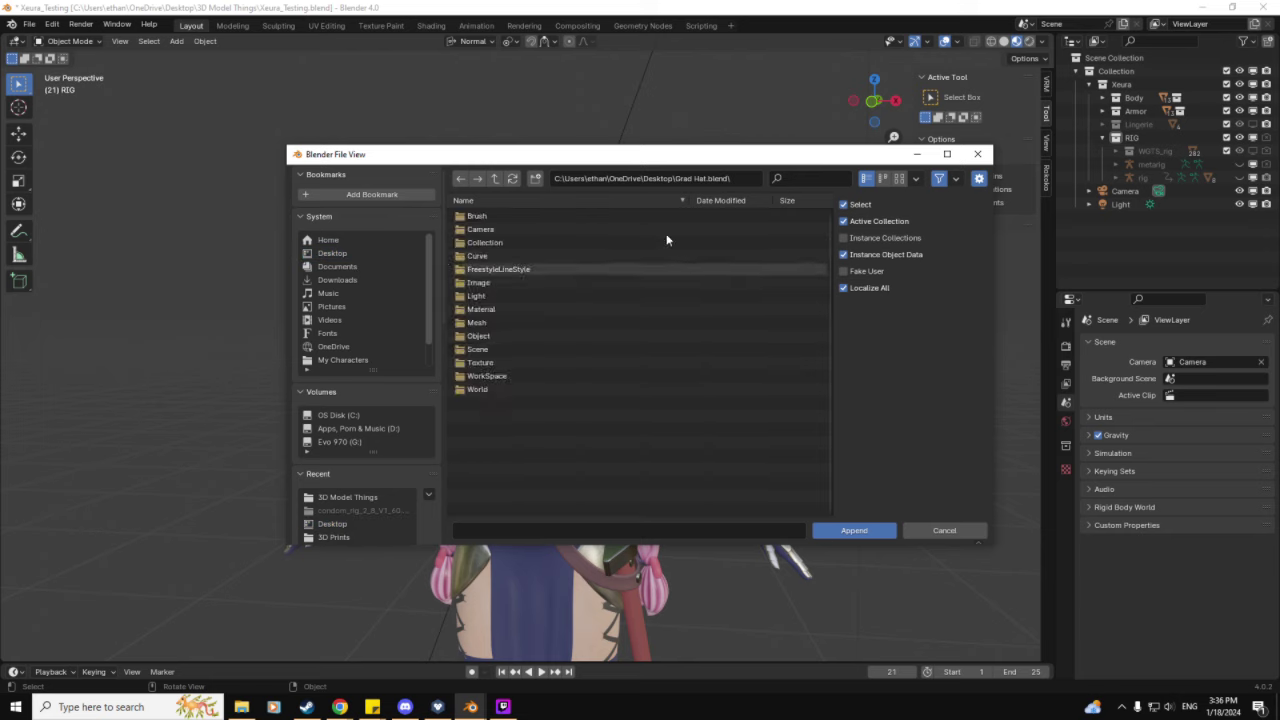
pyautogui.click(486, 338)
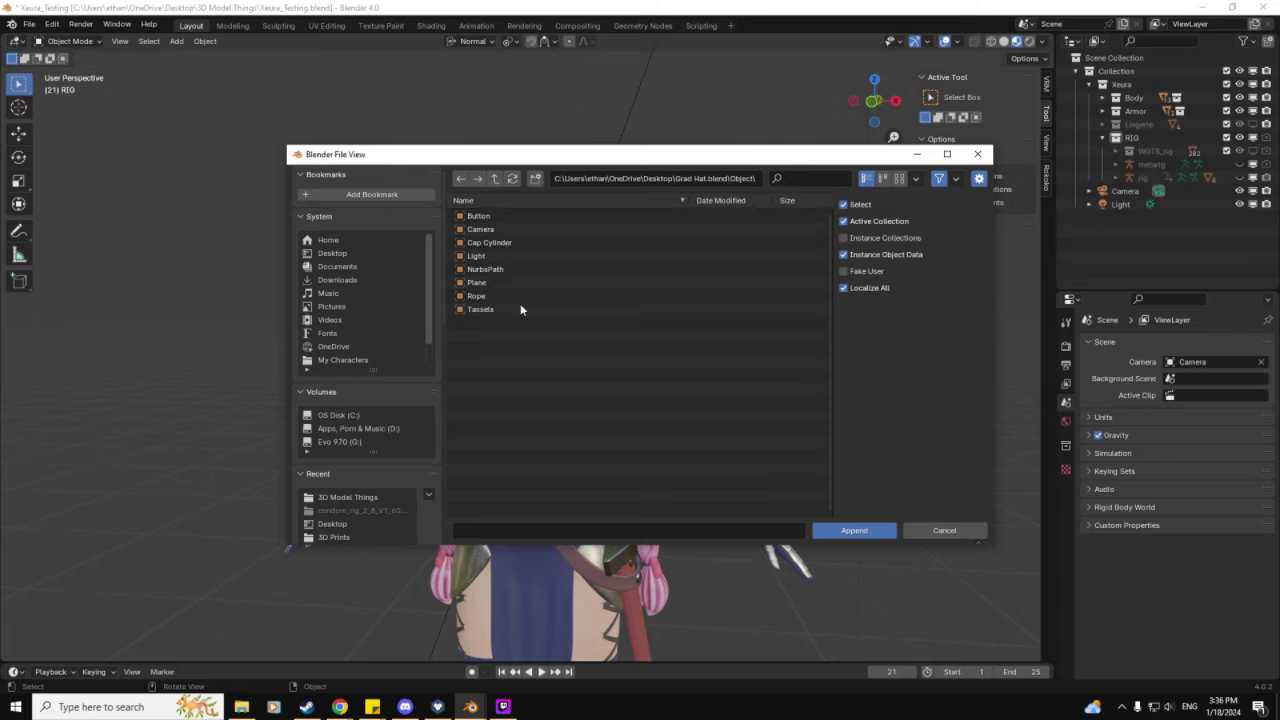
pyautogui.click(520, 308)
pyautogui.press('a')
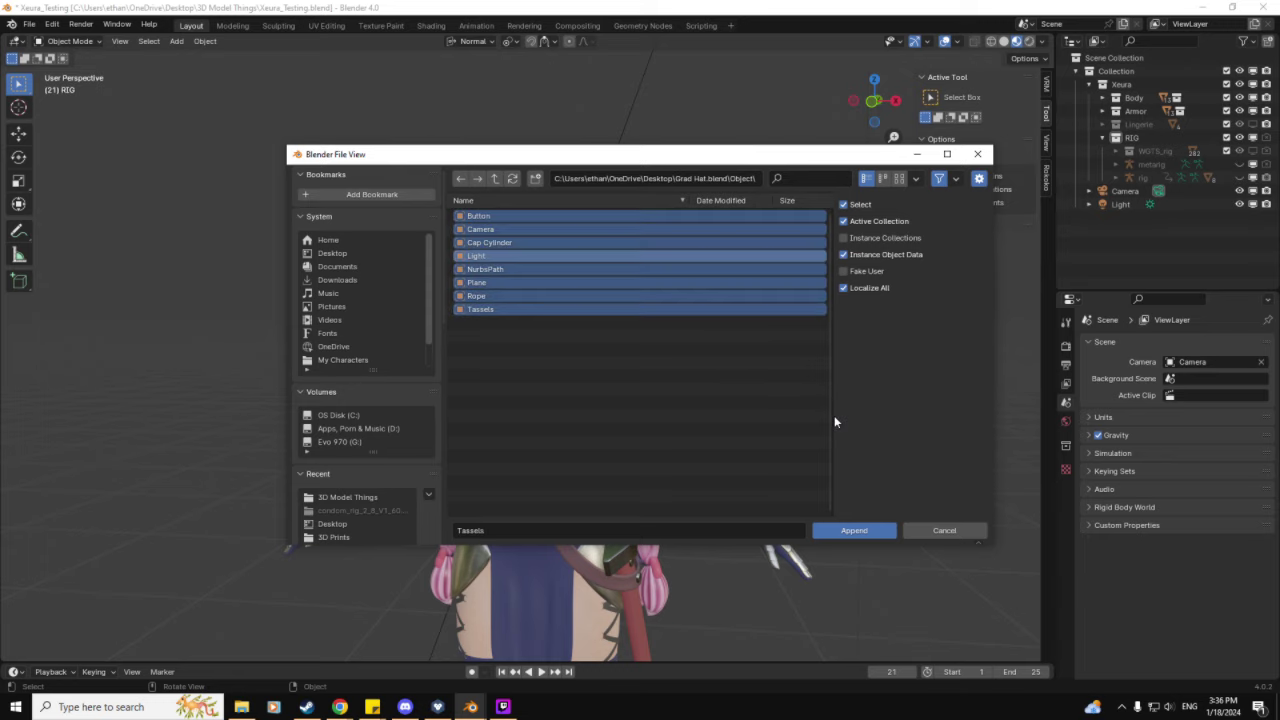
pyautogui.click(848, 531)
# Raise the appended graduation cap objects off the floor and scale them down.
pyautogui.scroll(-5, 581, 487)
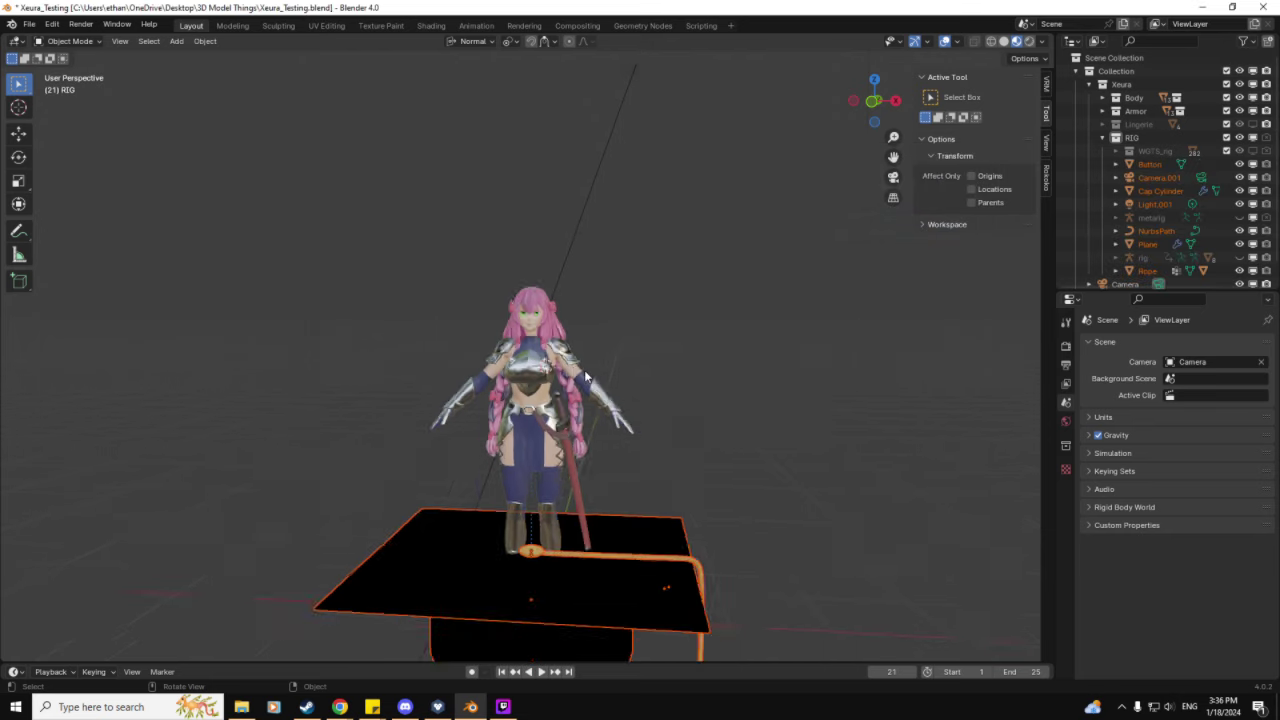
pyautogui.scroll(3, 580, 475)
pyautogui.press('s')
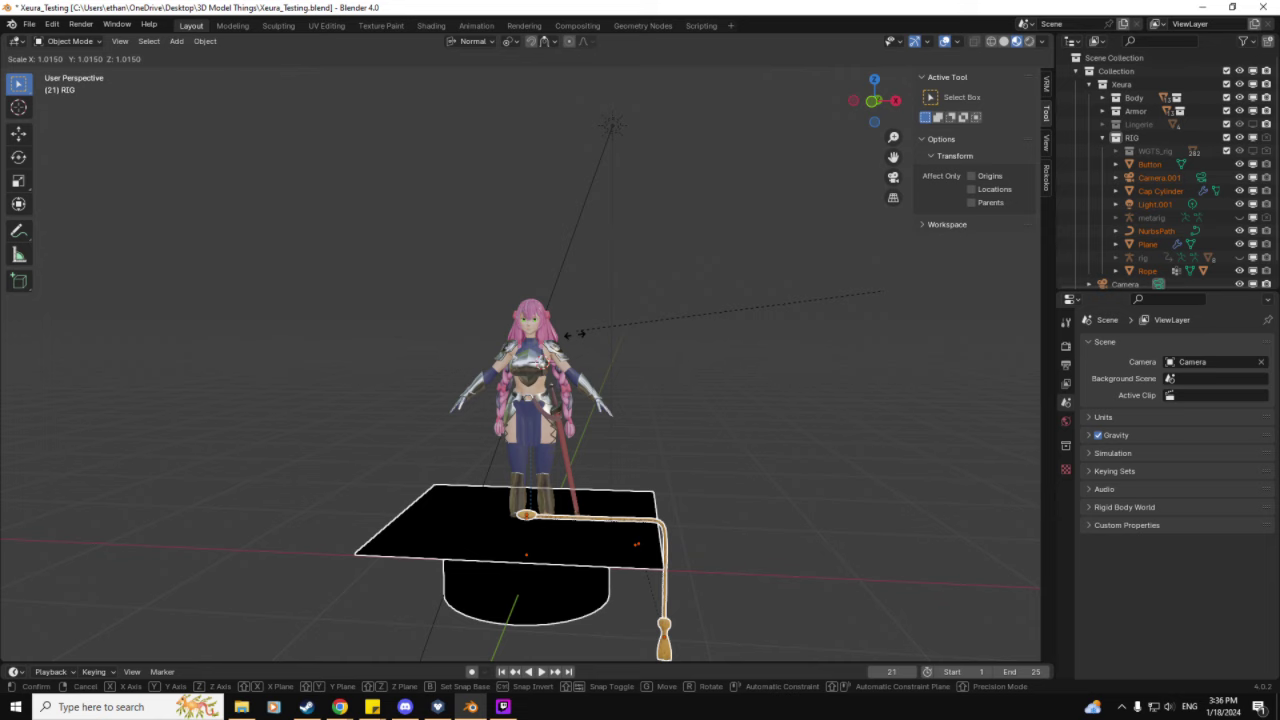
pyautogui.click(660, 300)
pyautogui.press('g')
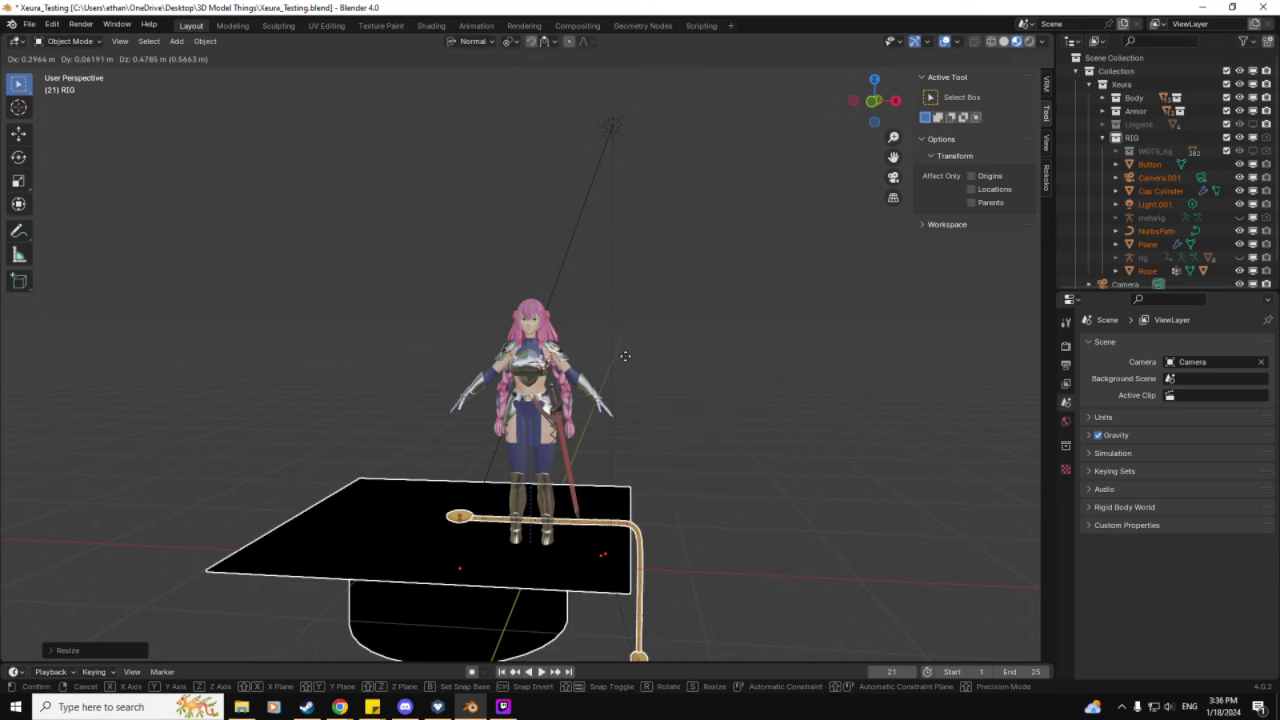
pyautogui.click(643, 223)
pyautogui.press('s')
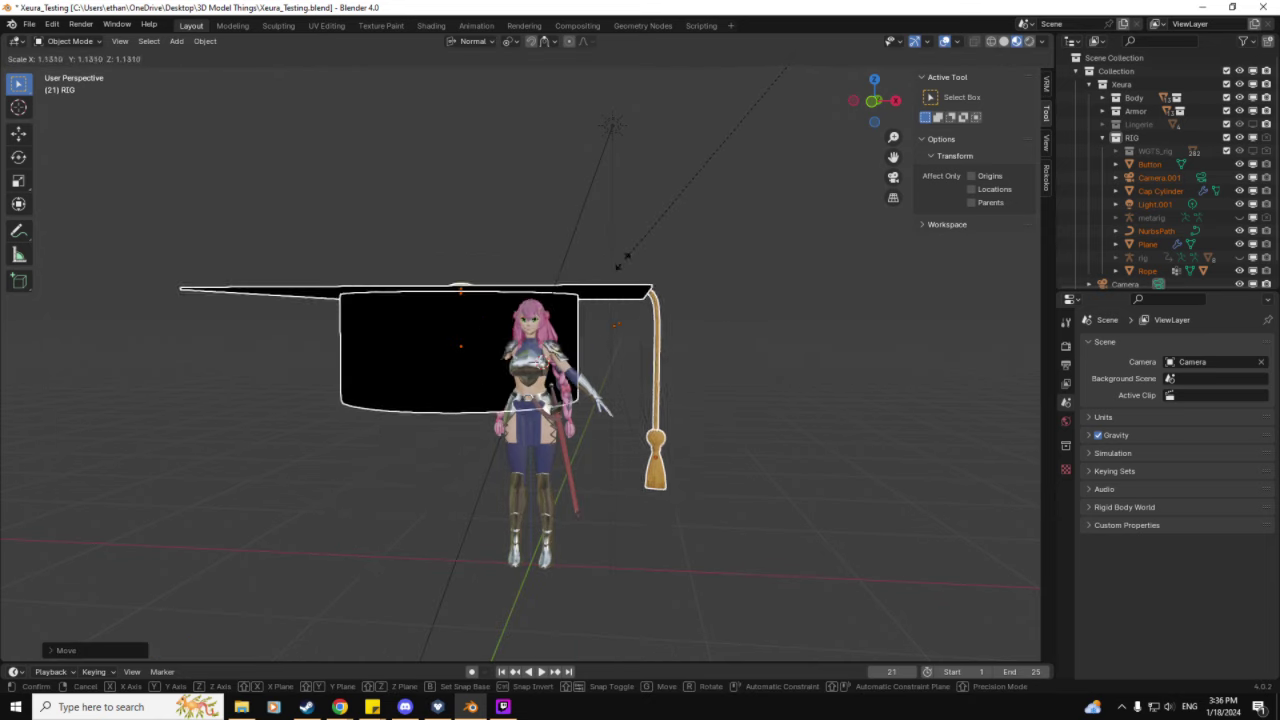
pyautogui.click(715, 256)
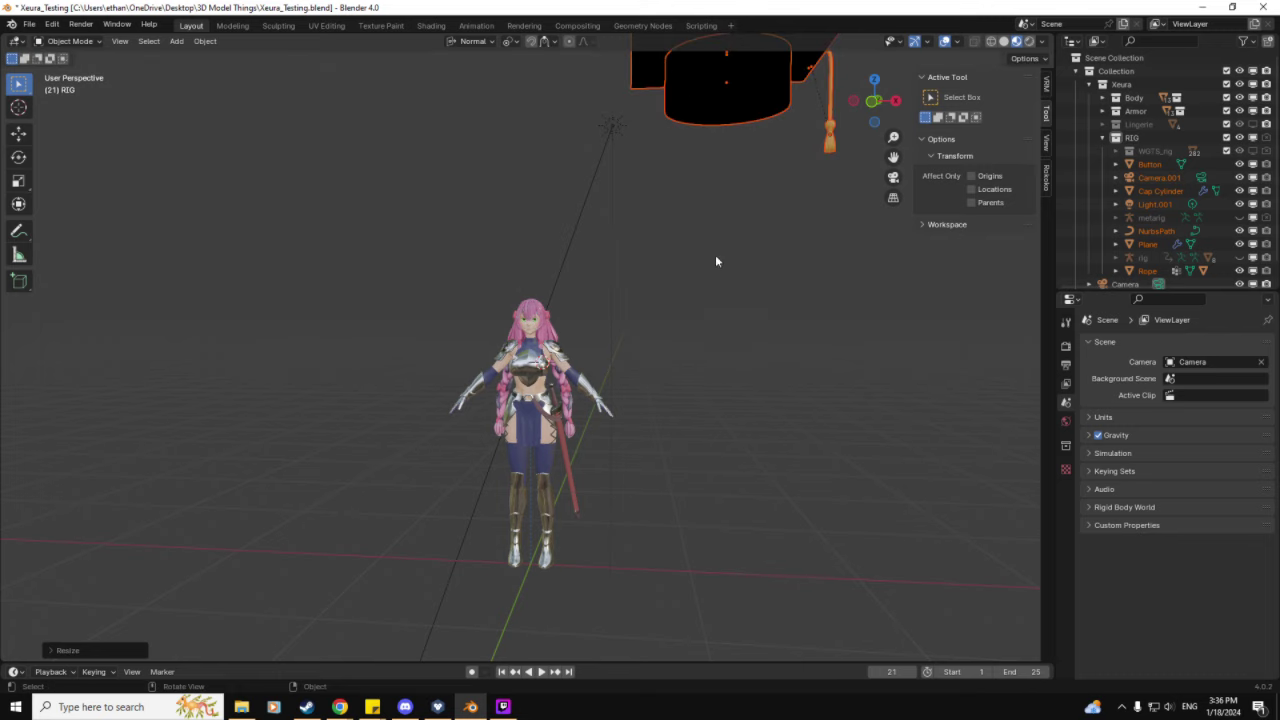
# Shrink the cap objects to roughly head size and move them to the character's head height.
pyautogui.press('g')
pyautogui.click(294, 526)
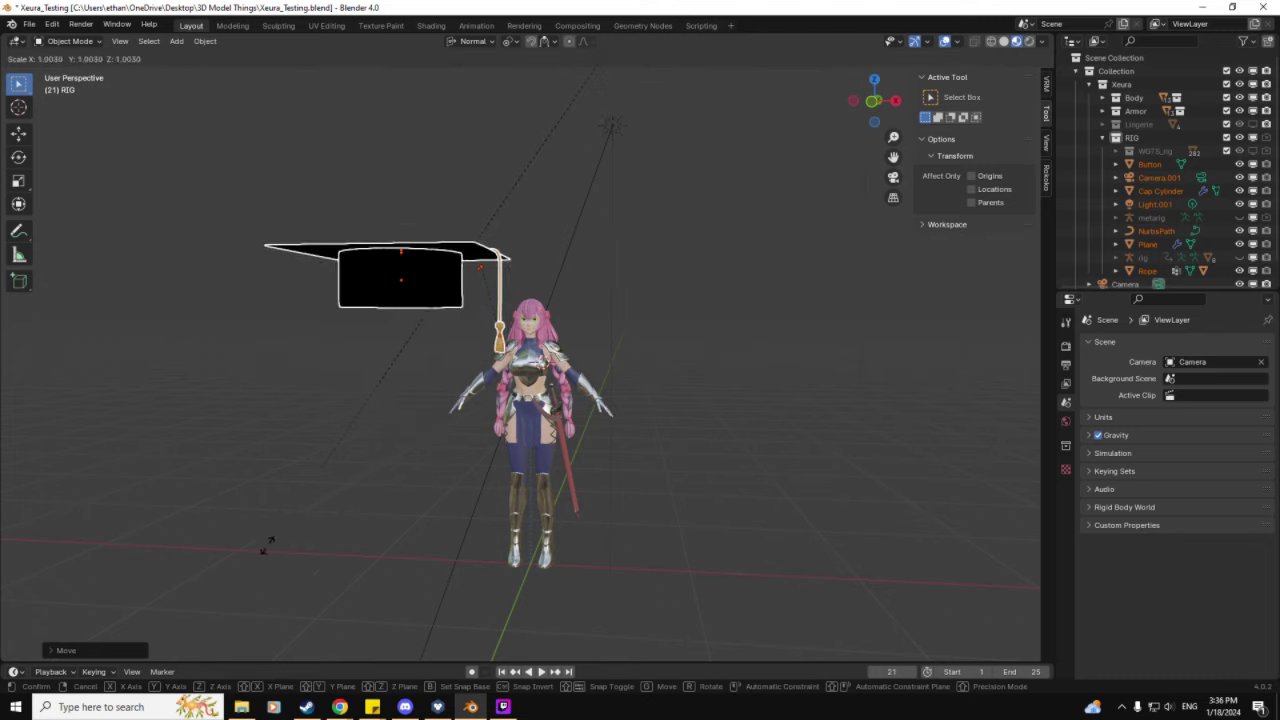
pyautogui.press('s')
pyautogui.click(563, 170)
pyautogui.press('g')
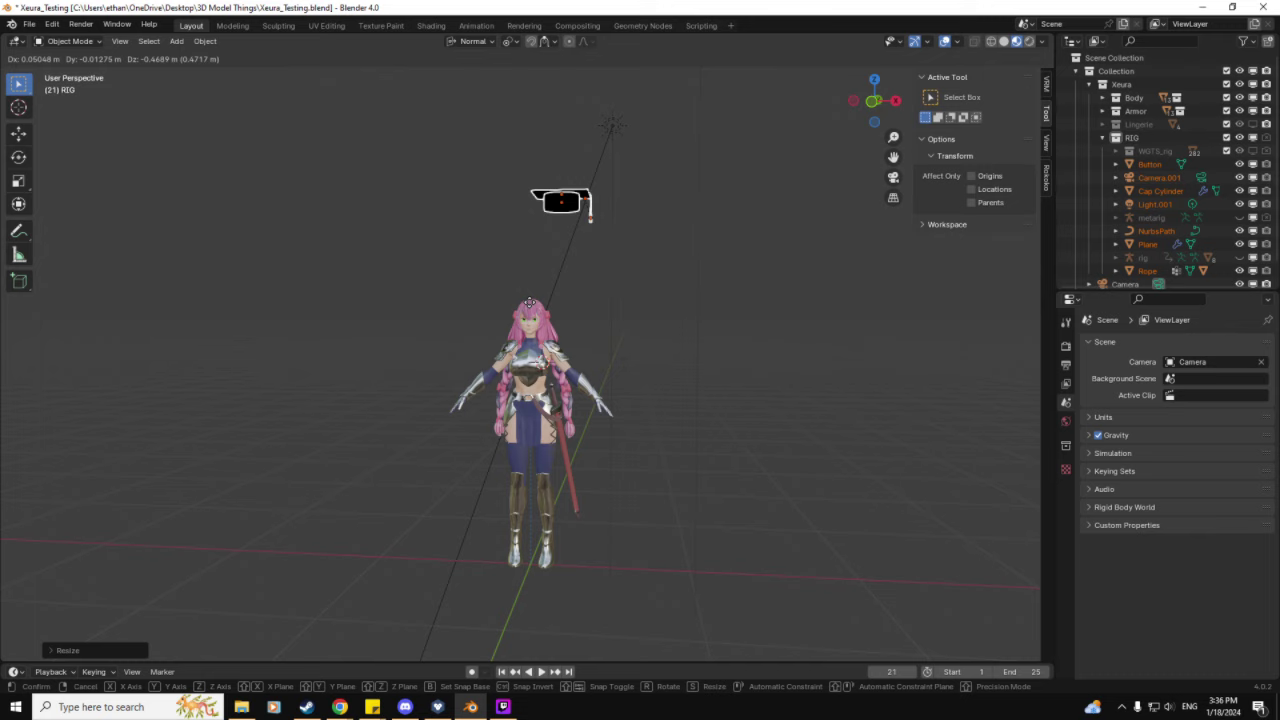
pyautogui.click(505, 345)
# Move the cap objects backward over the character's head as seen from the side.
pyautogui.moveTo(505, 345); pyautogui.dragTo(538, 358, button='middle')
pyautogui.moveTo(677, 360); pyautogui.dragTo(283, 378, button='middle')
pyautogui.press('g')
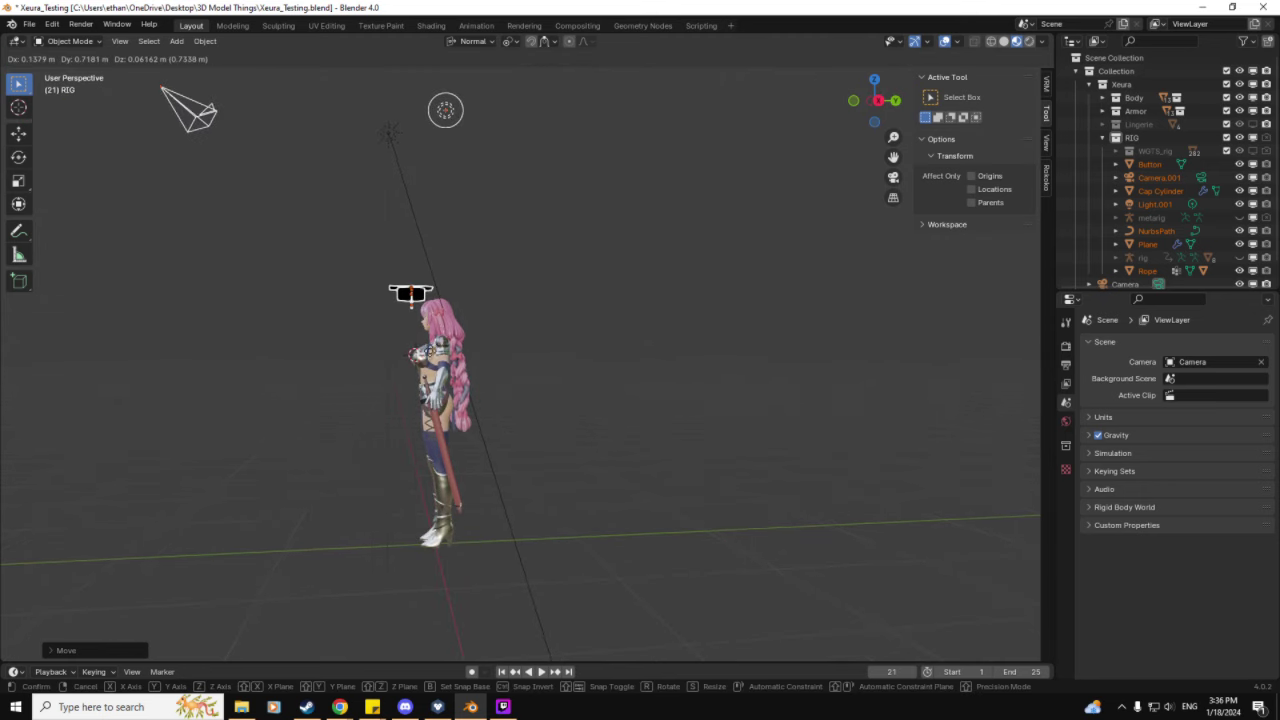
pyautogui.click(323, 380)
pyautogui.scroll(5, 323, 380)
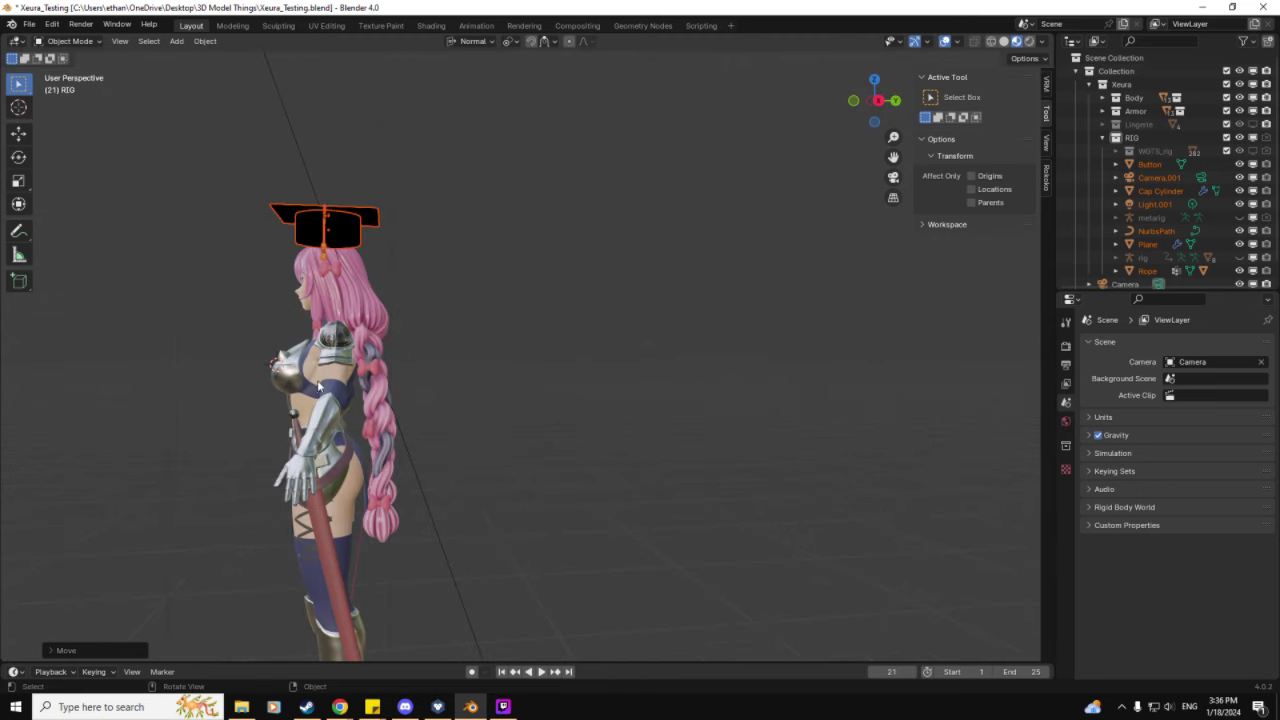
# Centre the cap objects on top of the character's head as seen from the front.
pyautogui.moveTo(318, 386); pyautogui.dragTo(444, 394, button='middle')
pyautogui.scroll(5, 444, 394)
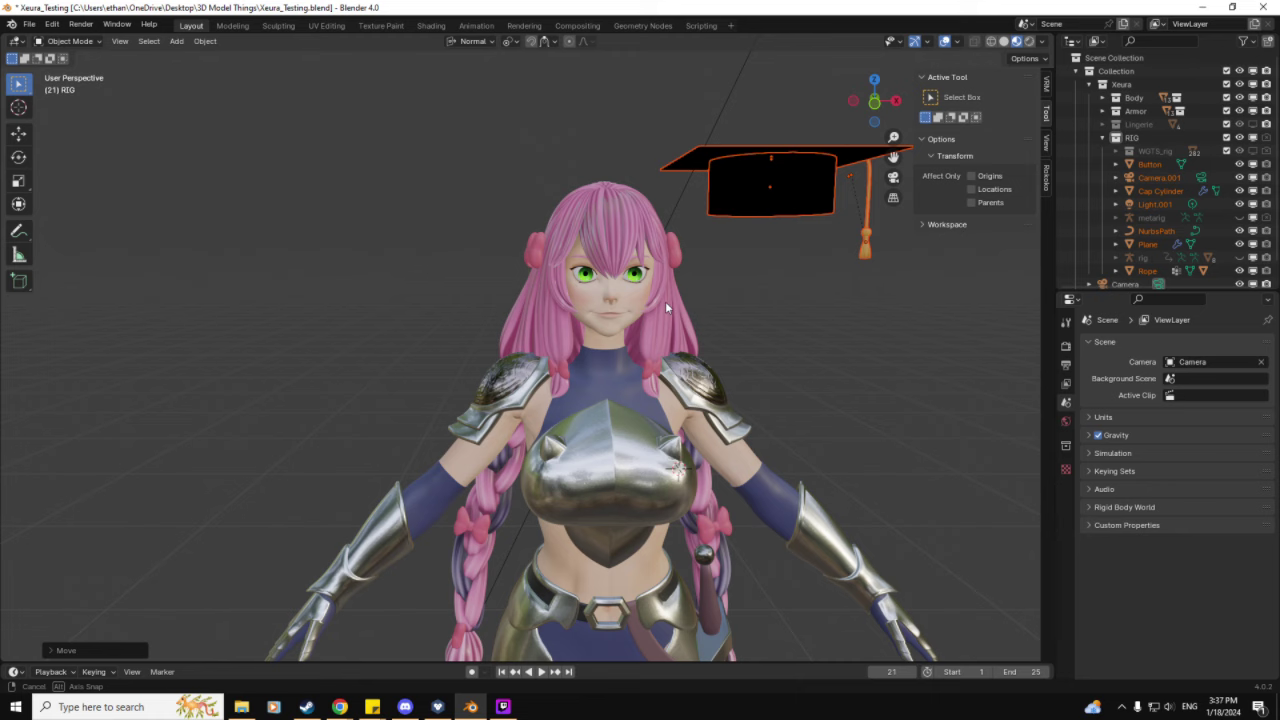
pyautogui.press('g')
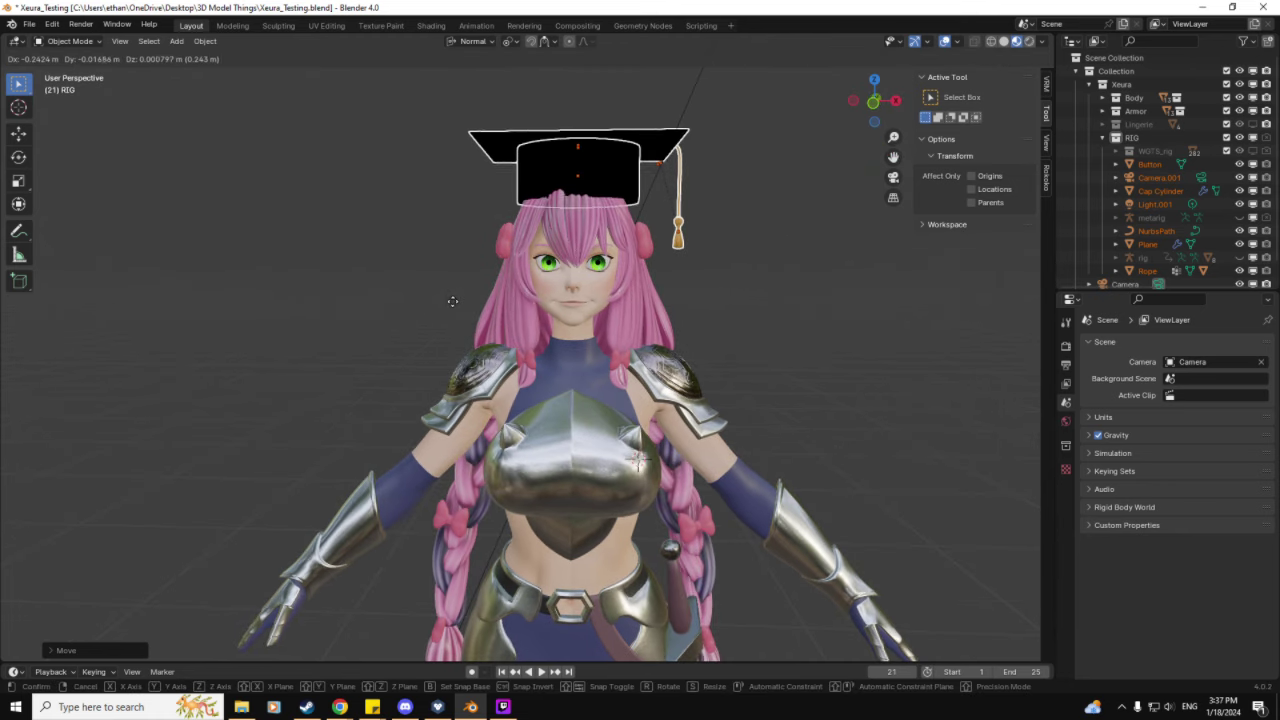
pyautogui.click(453, 307)
pyautogui.moveTo(453, 307); pyautogui.dragTo(688, 343, button='middle')
pyautogui.scroll(-1, 1147, 236)
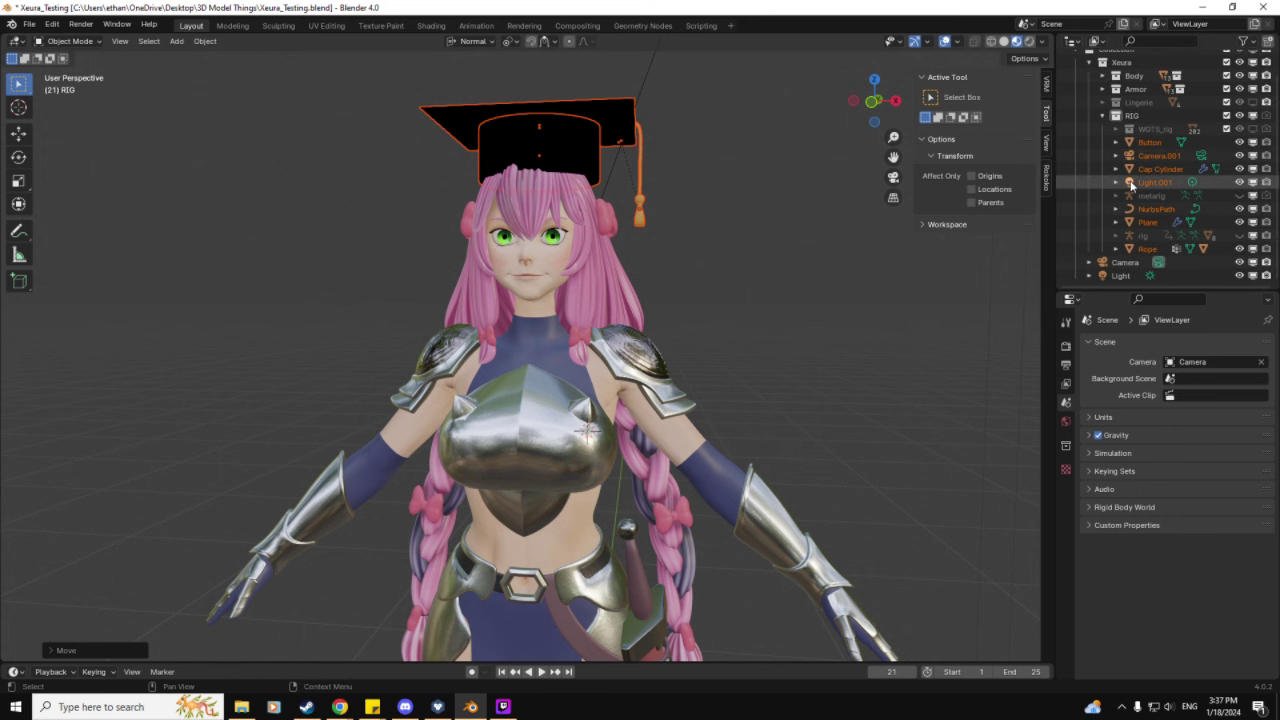
# Unhide the character's rig and switch it to Pose Mode.
pyautogui.click(1147, 236)
pyautogui.click(1239, 235)
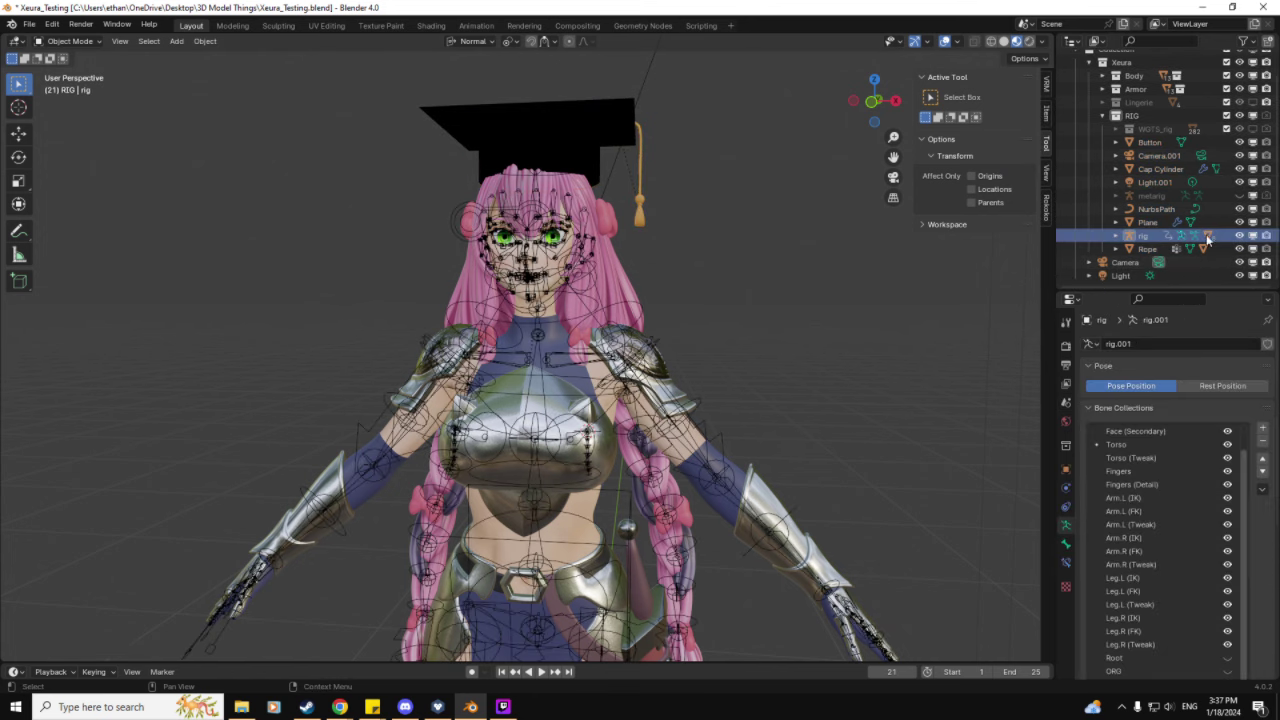
pyautogui.scroll(2, 765, 343)
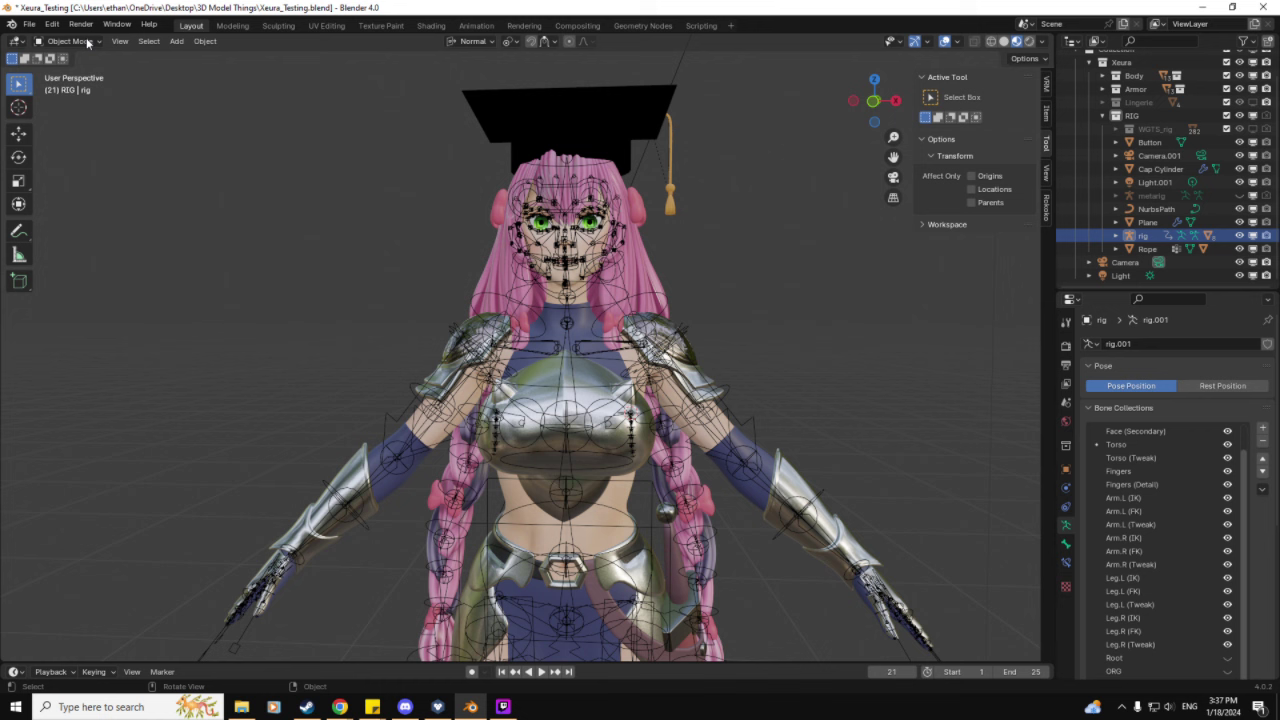
pyautogui.click(70, 41)
pyautogui.click(70, 86)
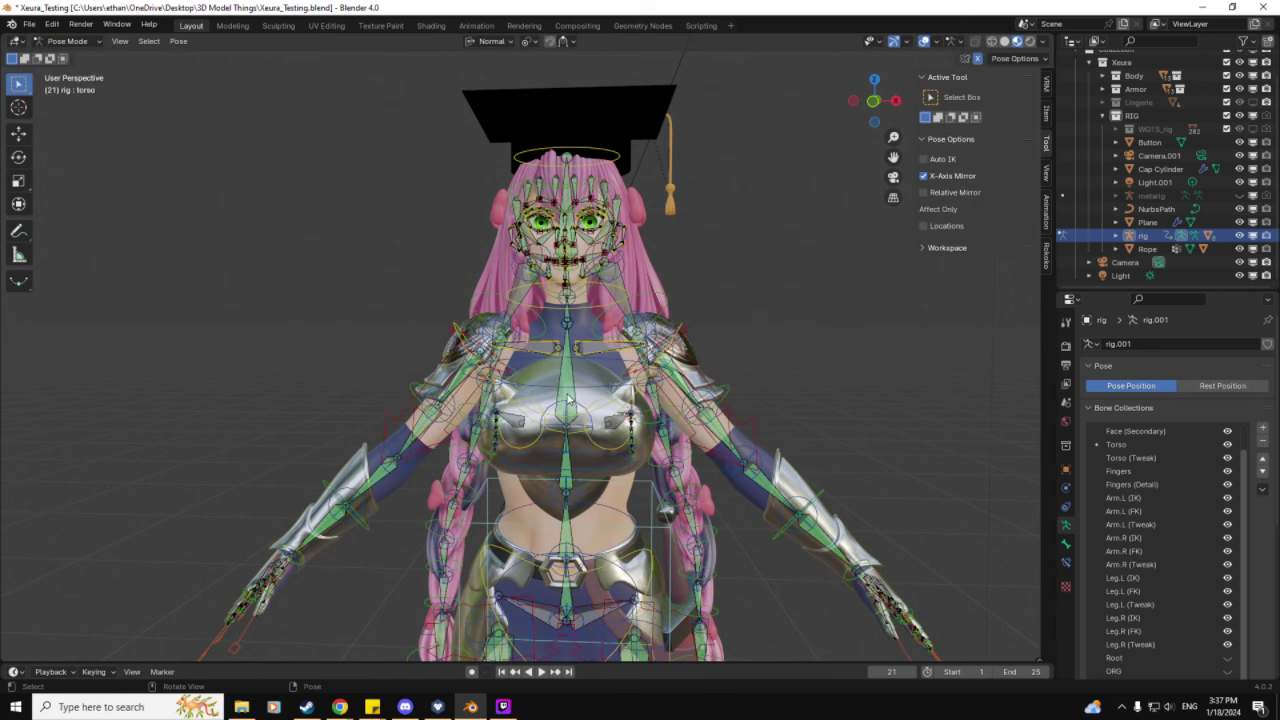
# Lower the rig's torso control to test whether the cap follows, and undo the move.
pyautogui.click(639, 482)
pyautogui.scroll(-2, 639, 482)
pyautogui.moveTo(645, 458); pyautogui.dragTo(642, 465, button='middle')
pyautogui.press('g')
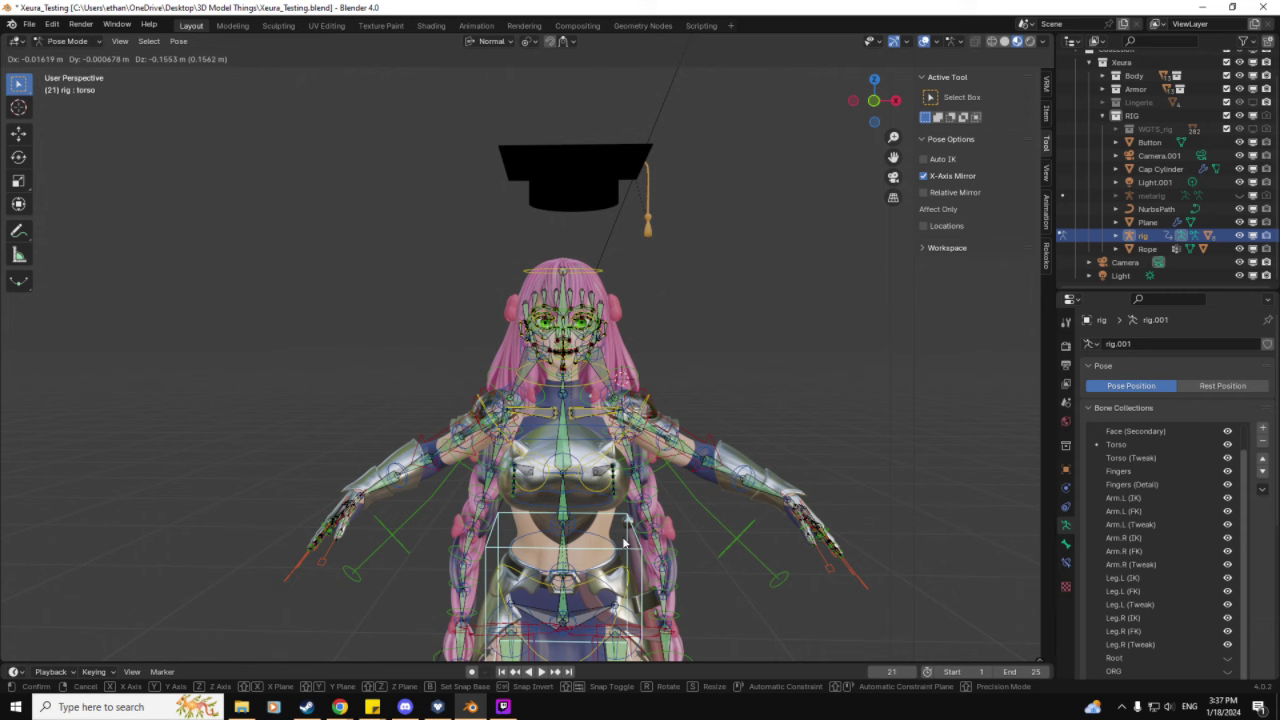
pyautogui.click(622, 538)
pyautogui.moveTo(722, 373)
pyautogui.mouseDown(button='middle')
pyautogui.moveTo(696, 376)
pyautogui.moveTo(731, 376)
pyautogui.mouseUp(button='middle')
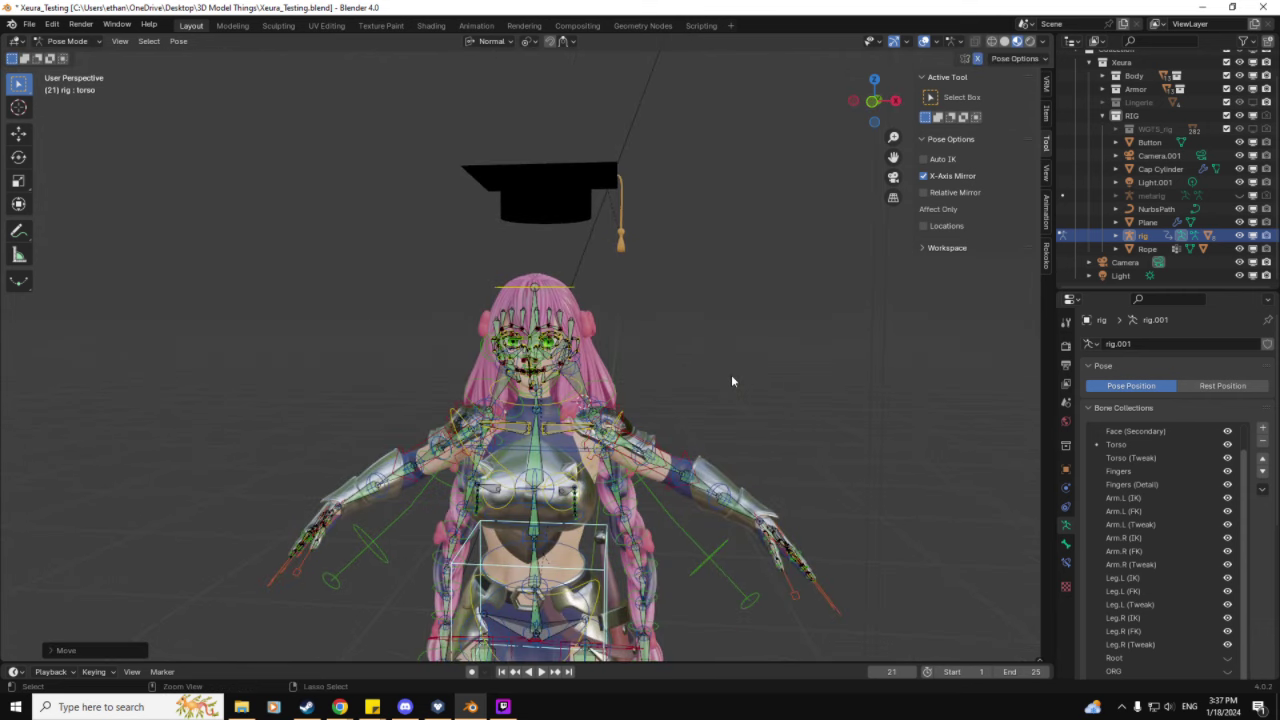
pyautogui.moveTo(762, 297); pyautogui.dragTo(742, 323, button='middle')
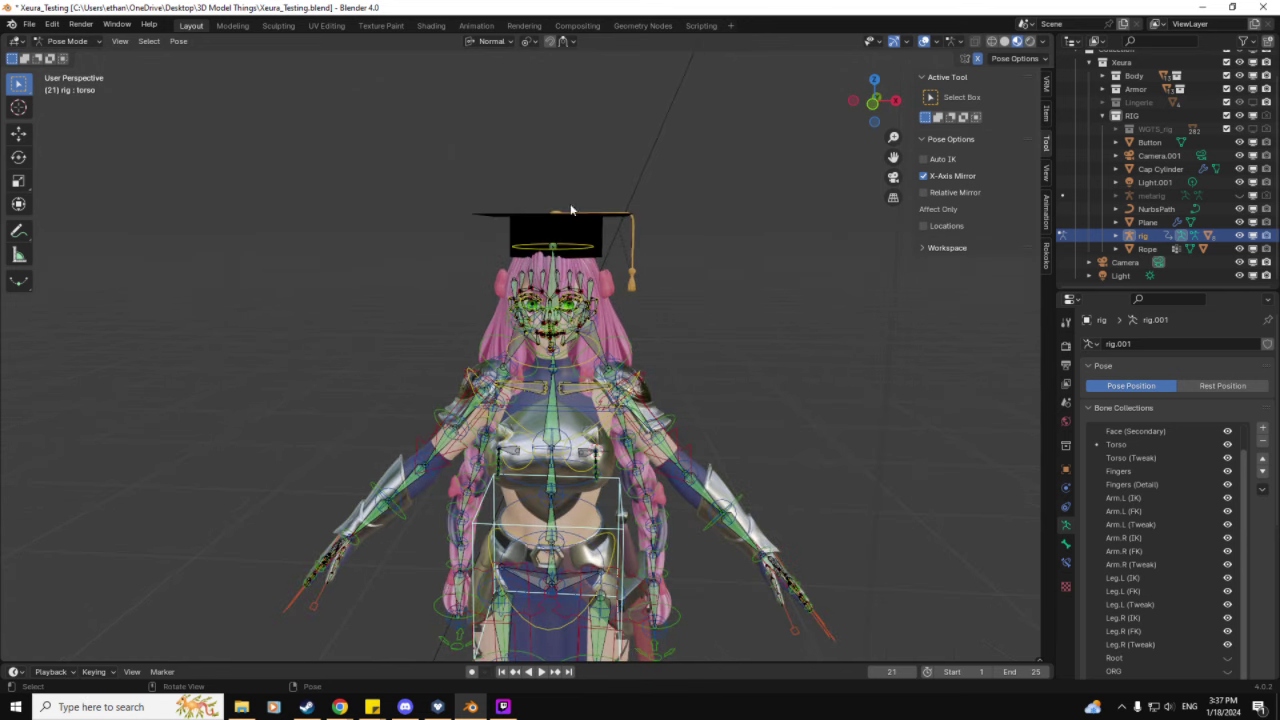
# Hide the rig's DEF bone collection.
pyautogui.click(1145, 242)
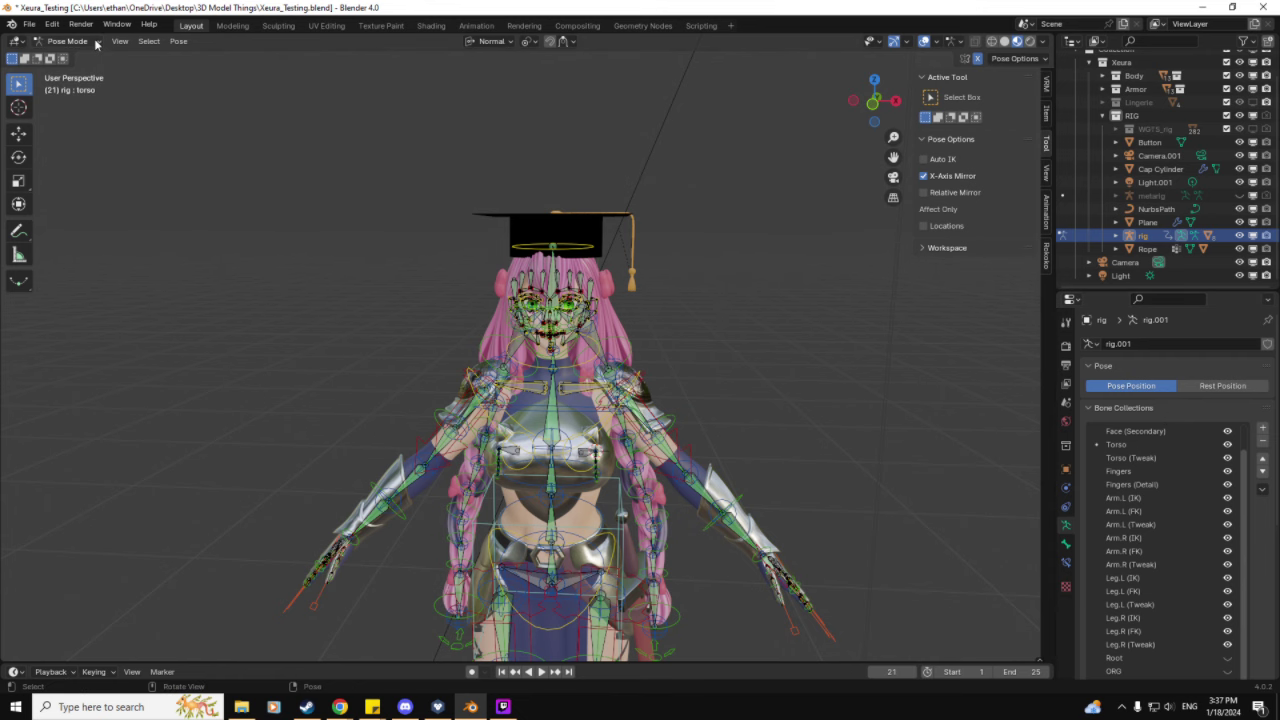
pyautogui.scroll(4, 794, 432)
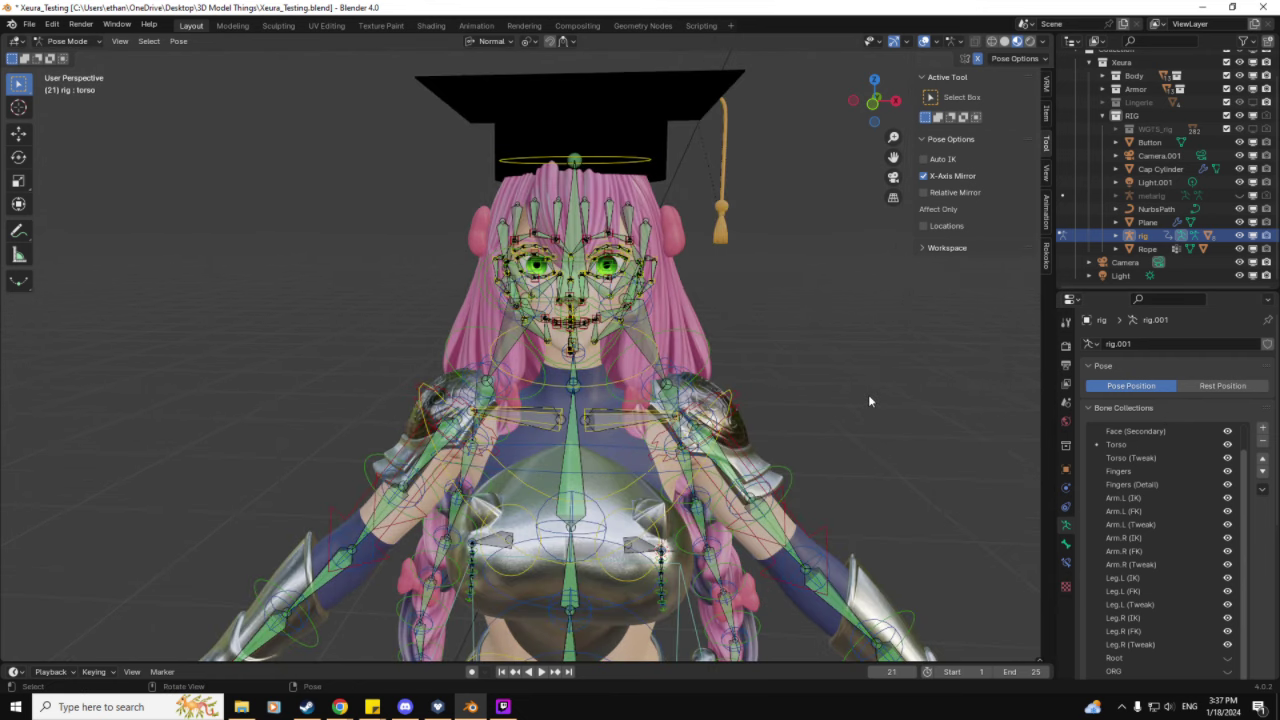
pyautogui.moveTo(855, 400); pyautogui.dragTo(815, 395, button='middle')
pyautogui.scroll(-4, 1170, 500)
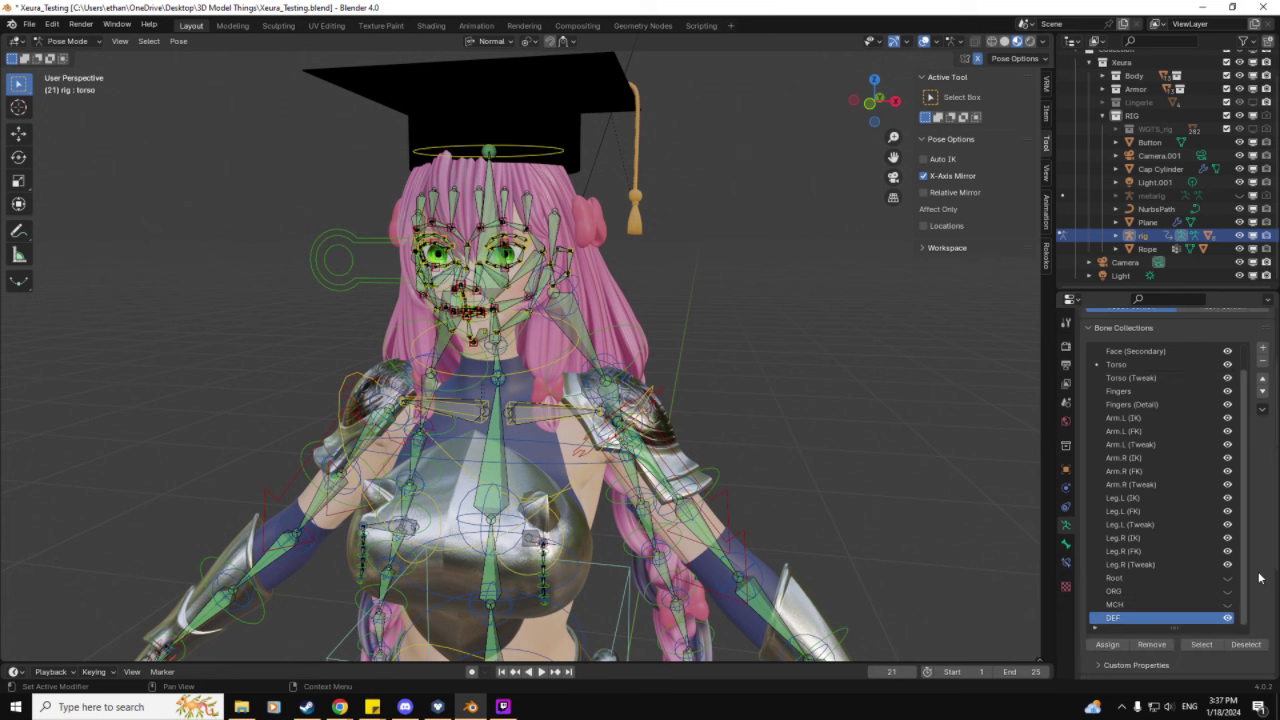
pyautogui.click(1228, 591)
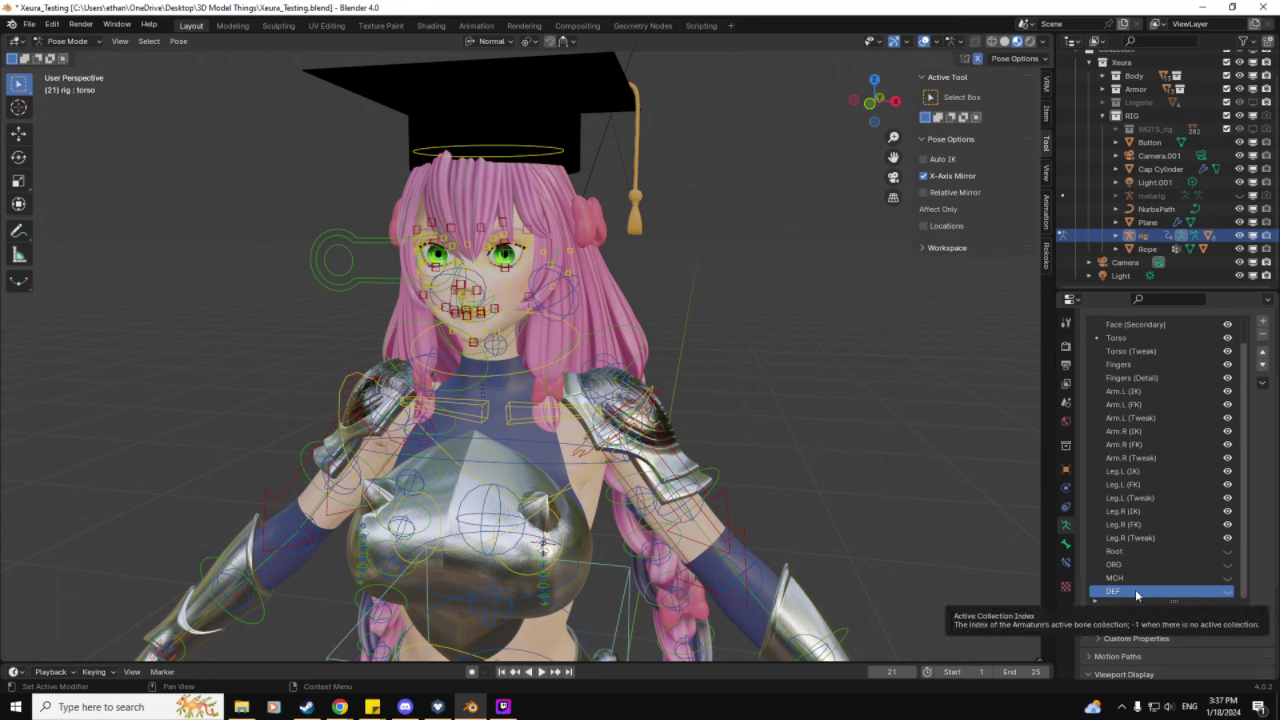
# Show the rig's DEF bone collection and bring the head bones and cap into view.
pyautogui.click(1228, 591)
pyautogui.scroll(3, 539, 369)
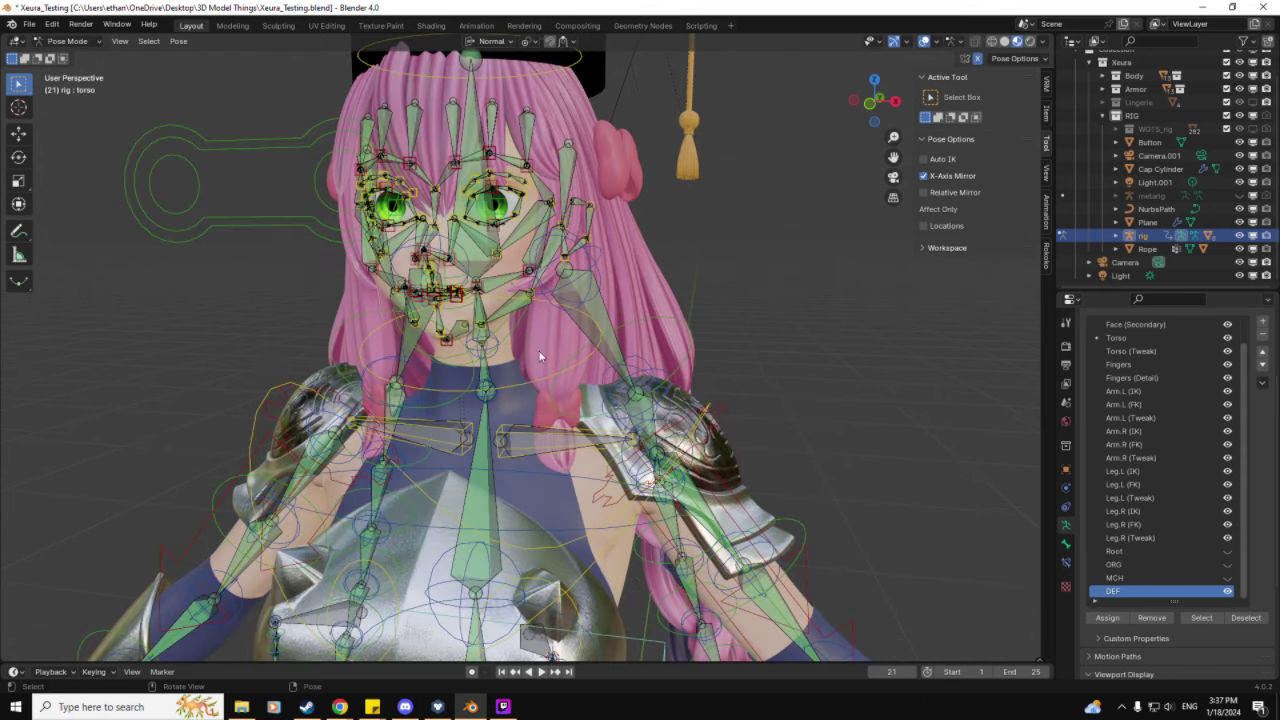
pyautogui.moveTo(539, 369); pyautogui.dragTo(504, 320, button='middle')
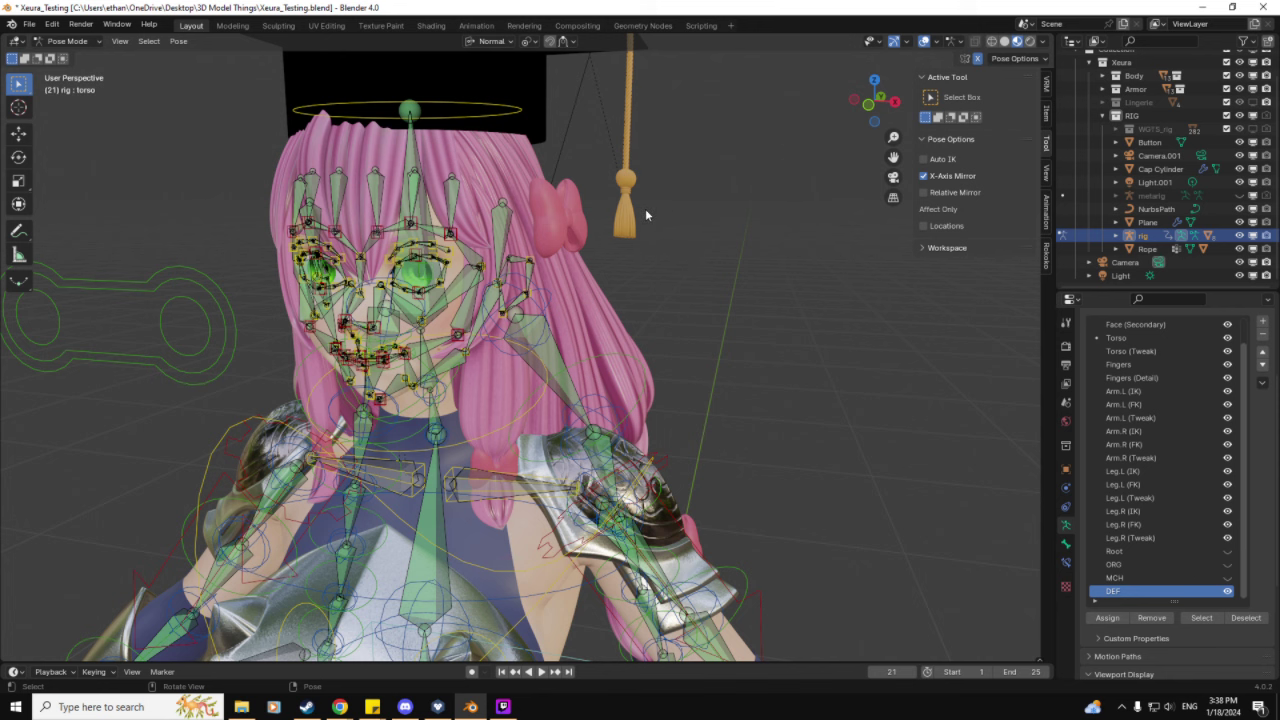
pyautogui.moveTo(647, 212); pyautogui.dragTo(651, 219, button='middle')
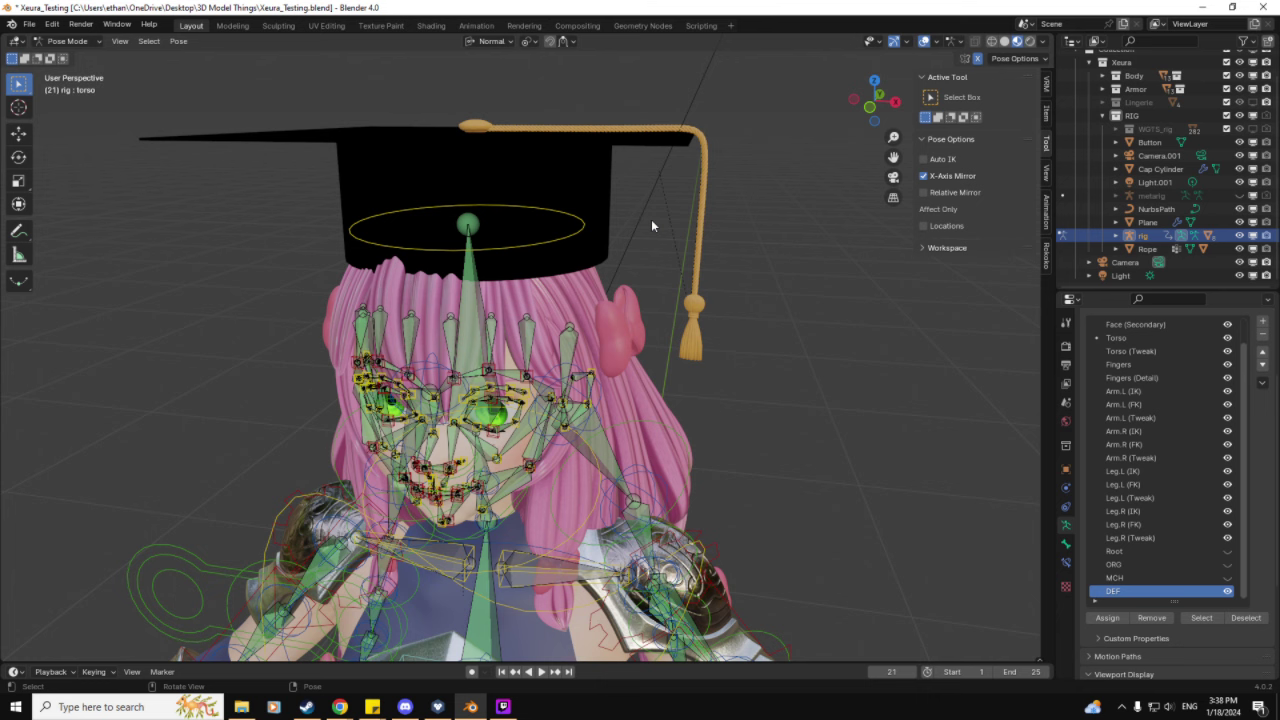
pyautogui.click(71, 40)
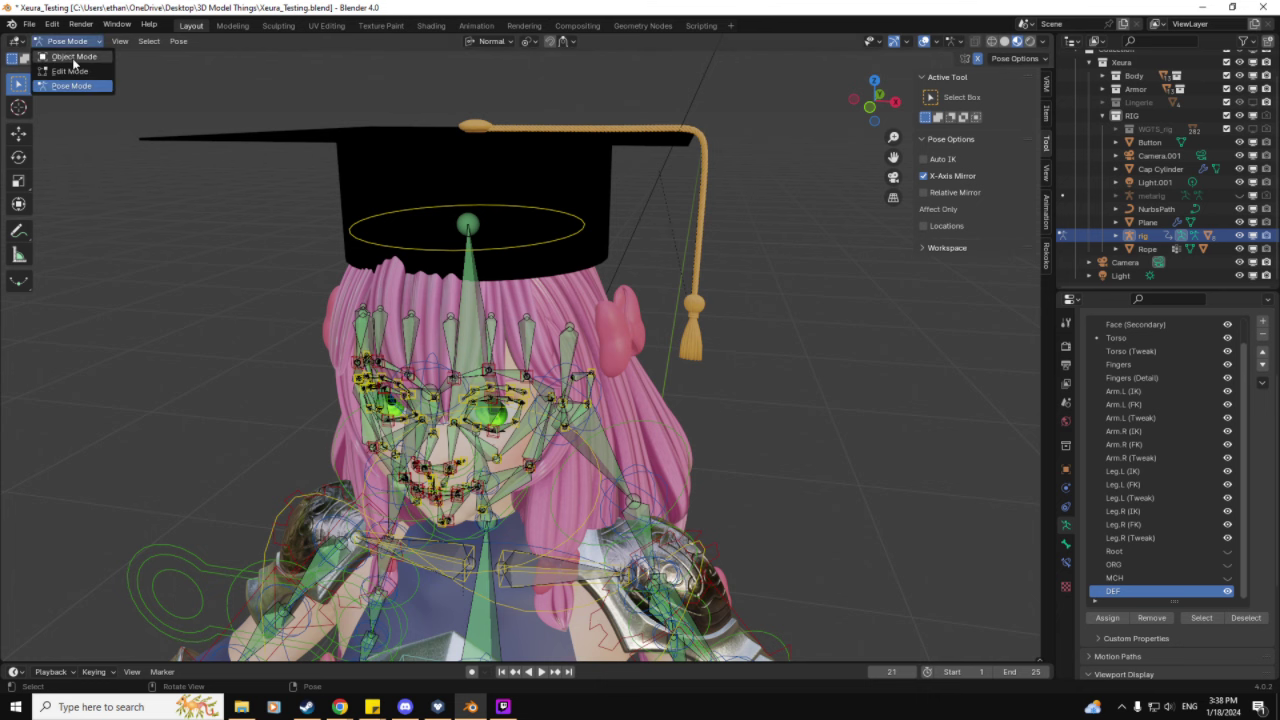
pyautogui.press('o')
pyautogui.click(428, 164)
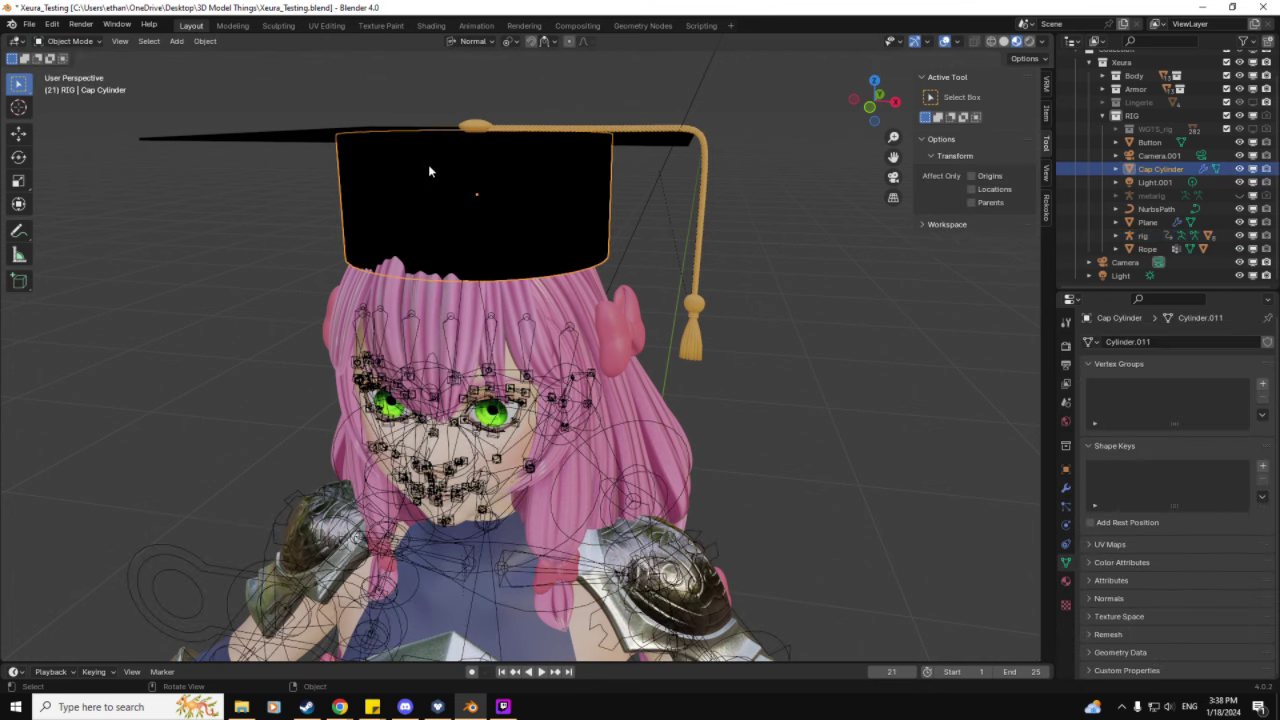
pyautogui.keyDown('shift'); pyautogui.click(332, 138); pyautogui.keyUp('shift')
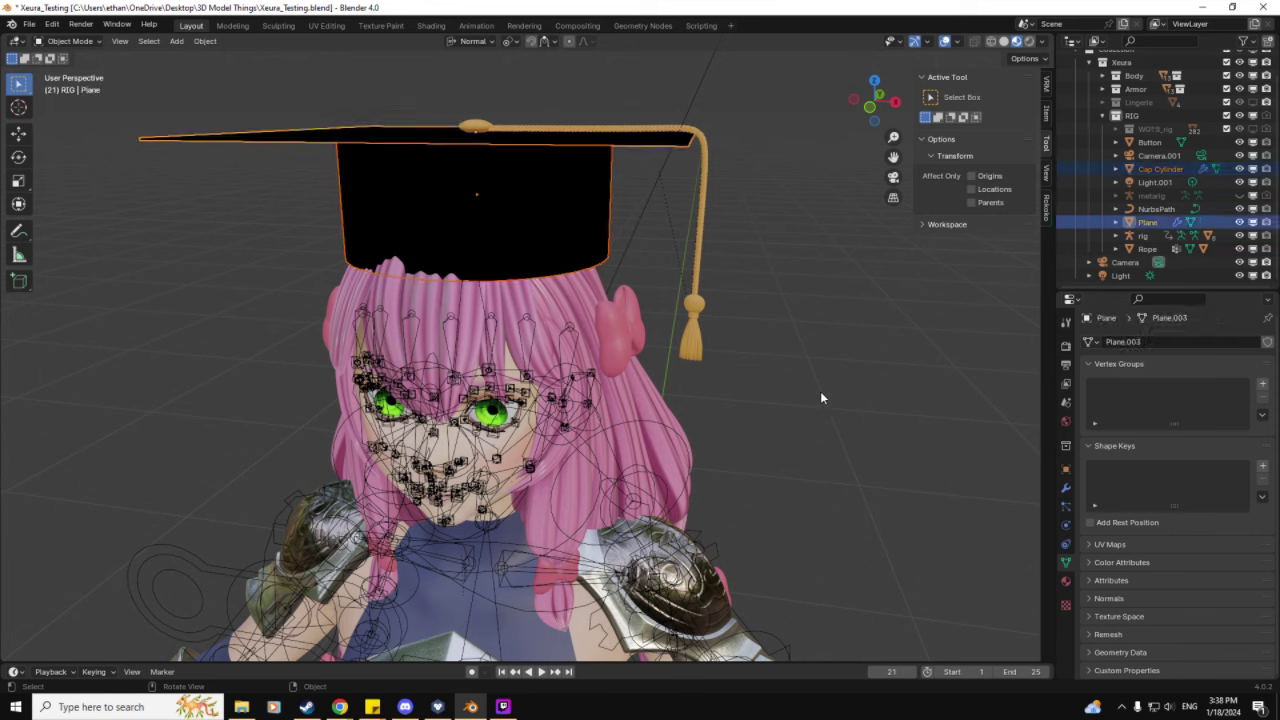
pyautogui.click(71, 40)
pyautogui.click(474, 155)
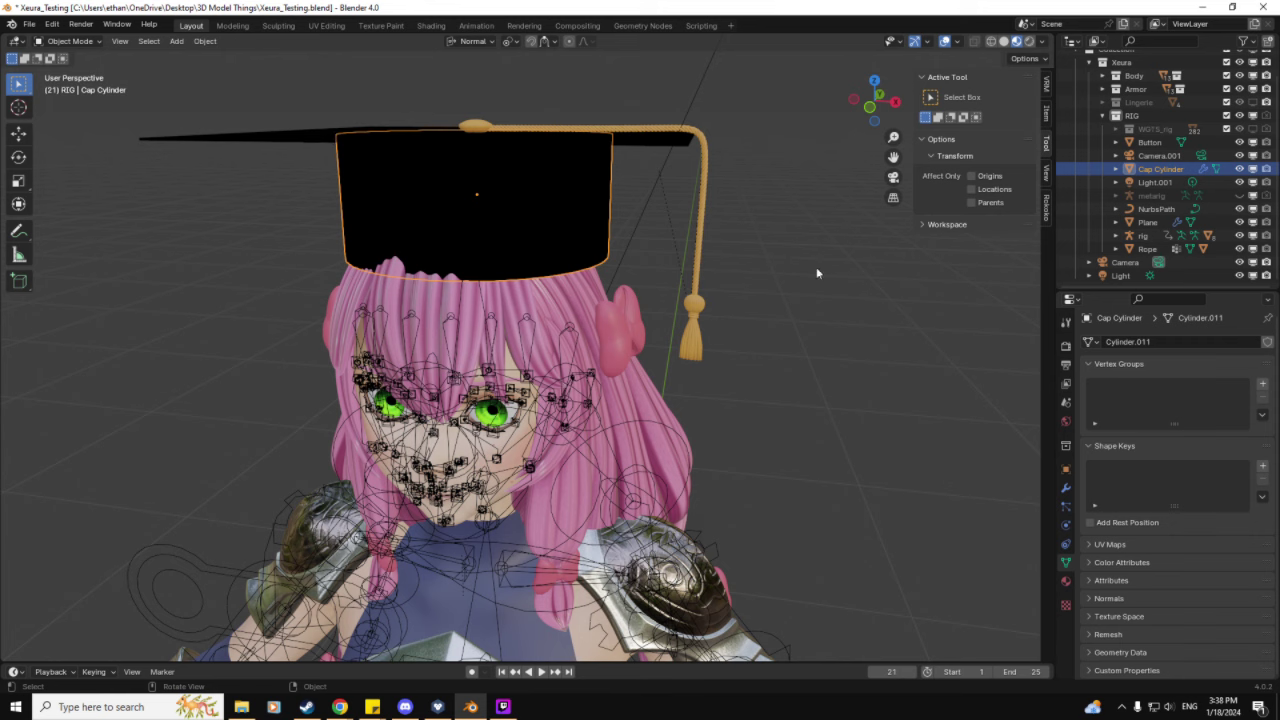
pyautogui.click(1143, 235)
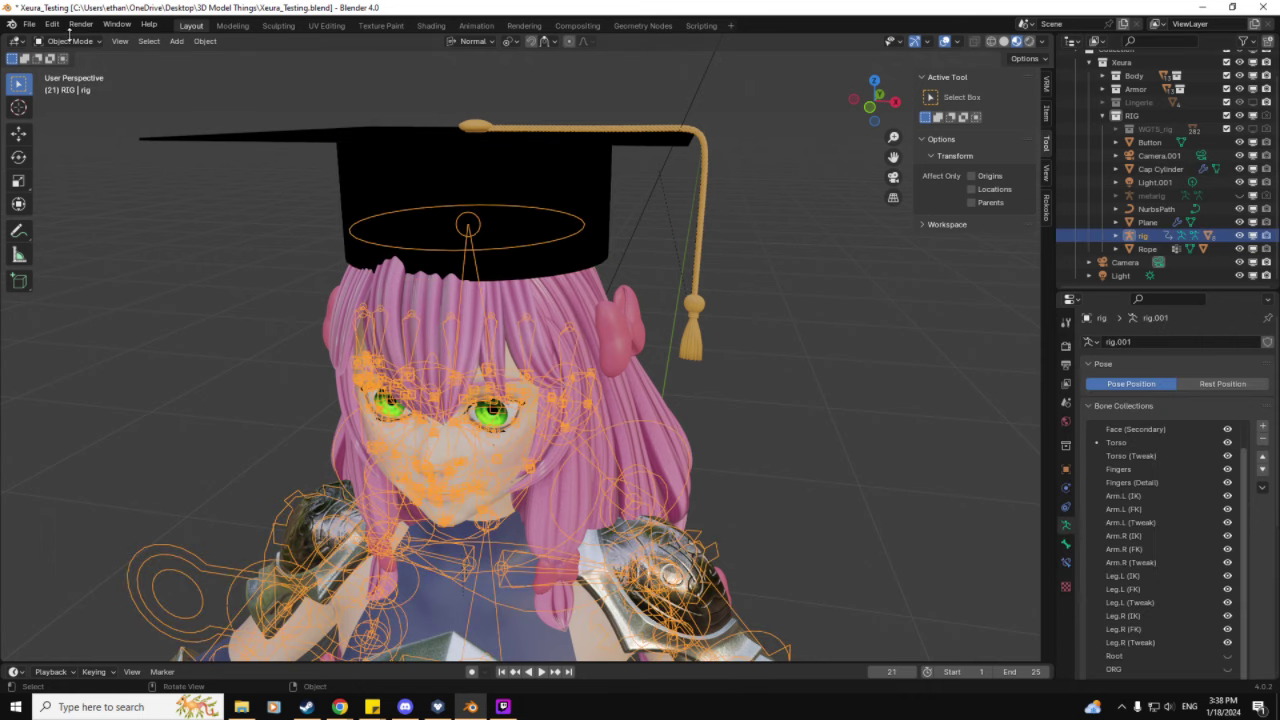
pyautogui.click(70, 40)
pyautogui.click(75, 87)
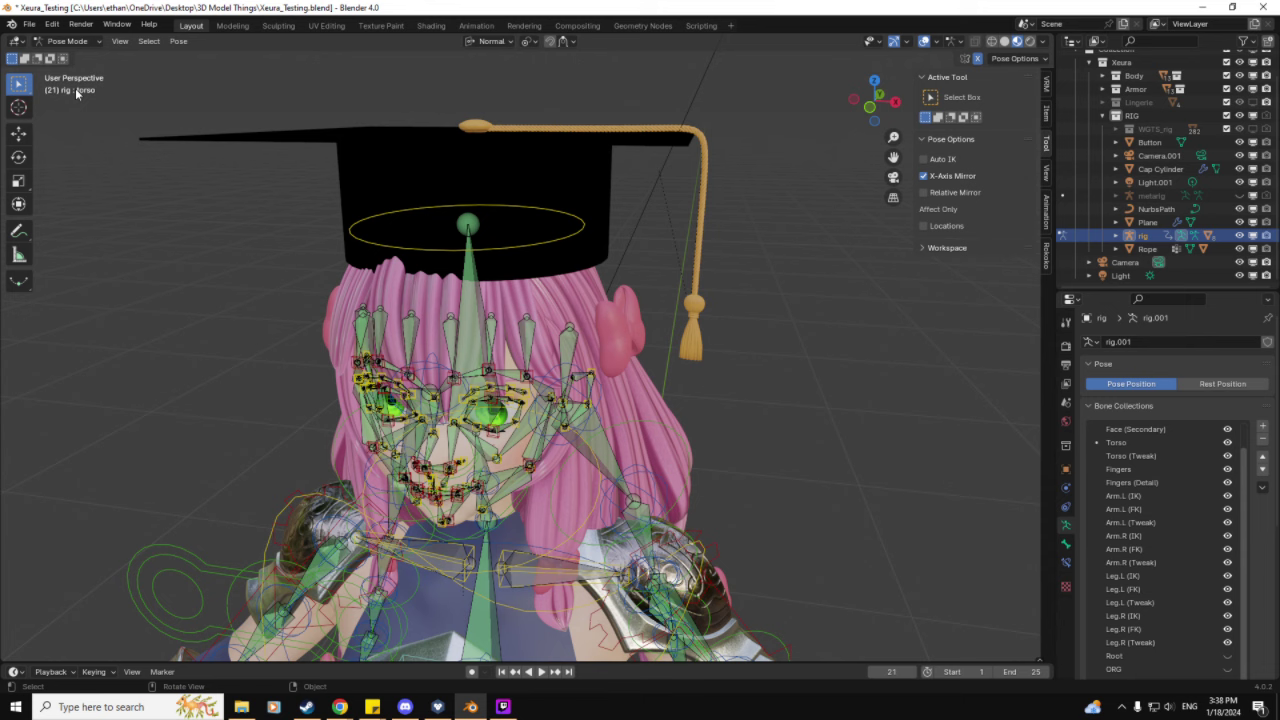
# Parent Button, Camera.001, Cap Cylinder, Light.001, Plane and NurbsPath to the rig's head bone DEF-spine.006, using the Bone option.
pyautogui.click(1150, 143)
pyautogui.keyDown('ctrl'); pyautogui.click(1158, 156); pyautogui.keyUp('ctrl')
pyautogui.keyDown('ctrl'); pyautogui.click(1160, 170); pyautogui.keyUp('ctrl')
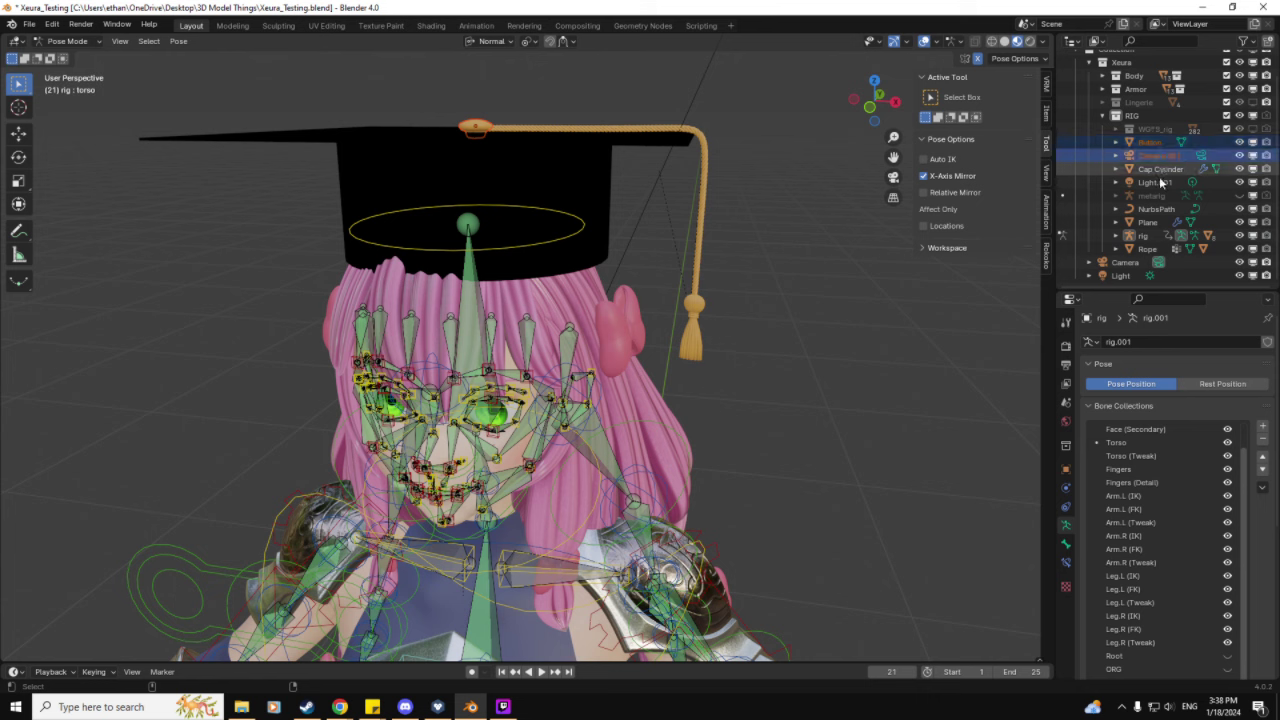
pyautogui.keyDown('ctrl'); pyautogui.click(1158, 183); pyautogui.keyUp('ctrl')
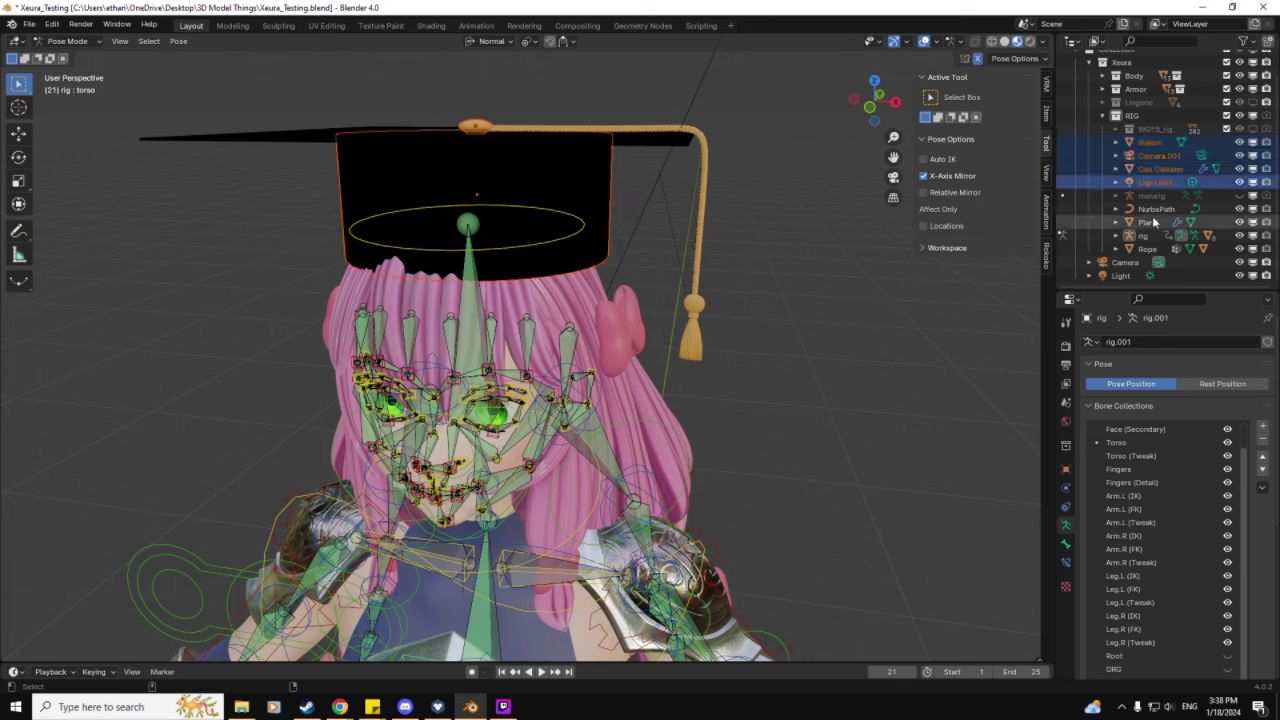
pyautogui.keyDown('ctrl'); pyautogui.click(1155, 222); pyautogui.keyUp('ctrl')
pyautogui.keyDown('ctrl'); pyautogui.click(1160, 209); pyautogui.keyUp('ctrl')
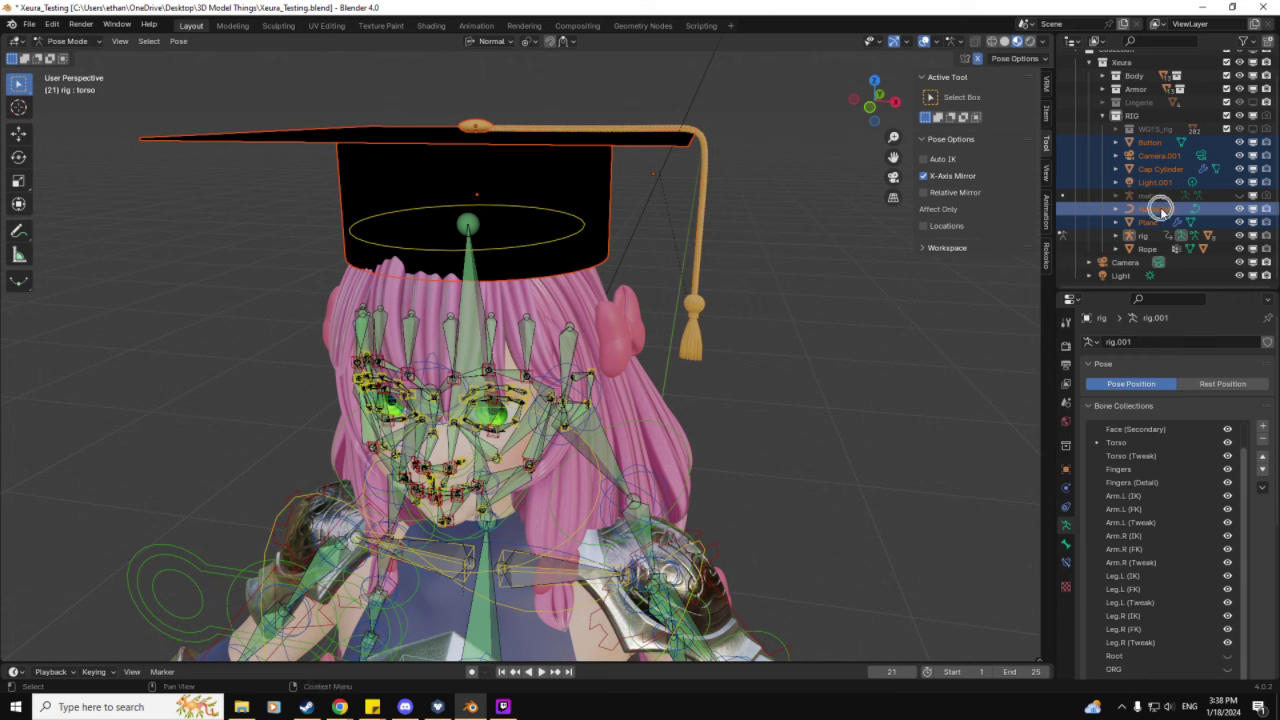
pyautogui.click(470, 296)
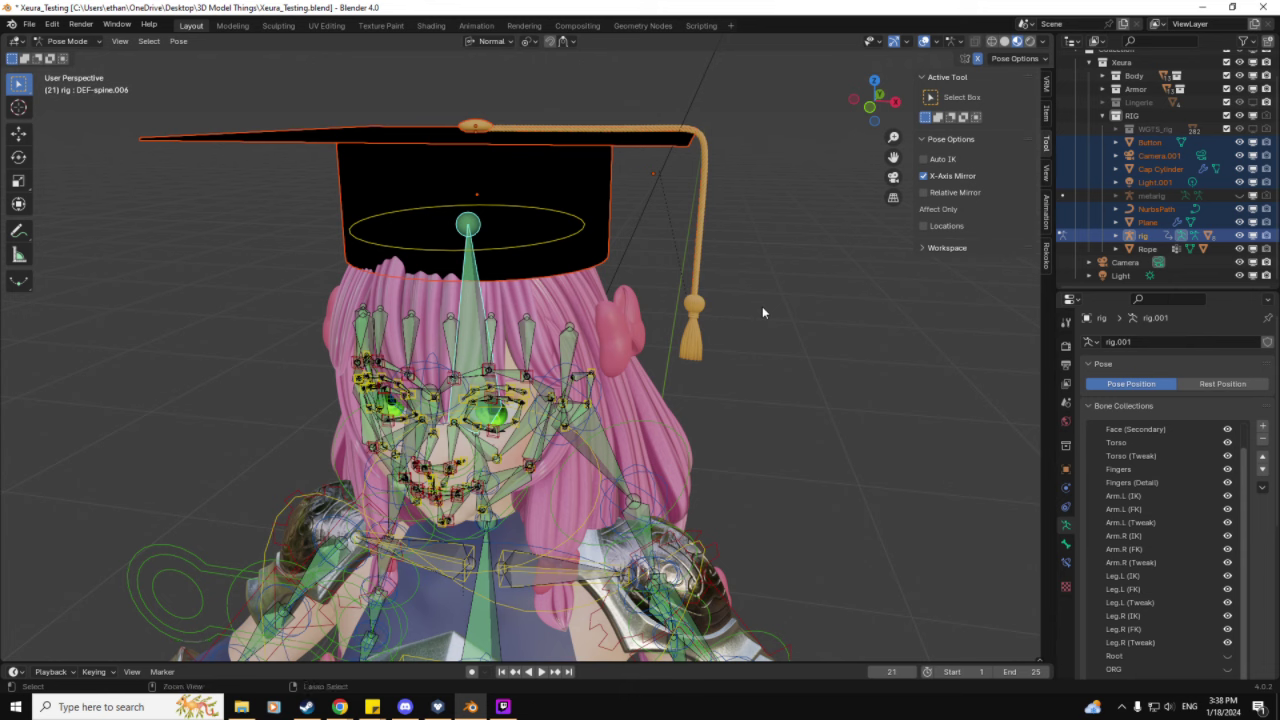
pyautogui.hotkey('ctrl', 'p')
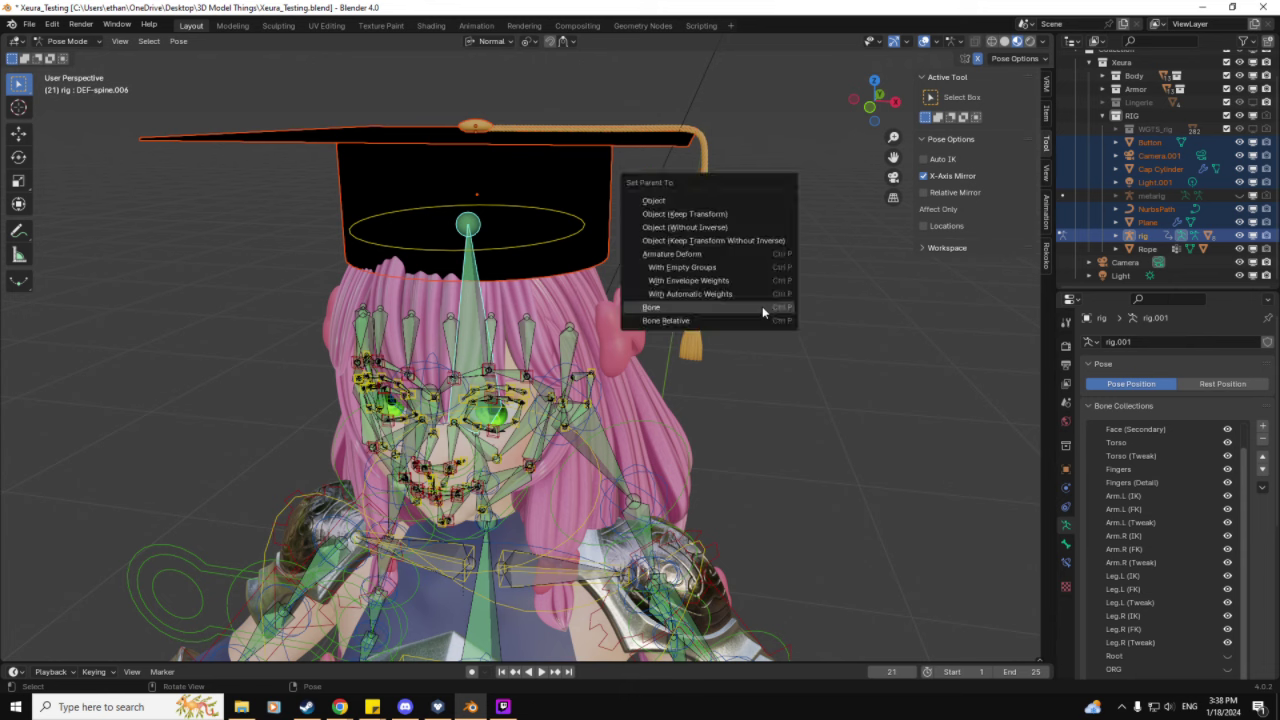
pyautogui.click(657, 312)
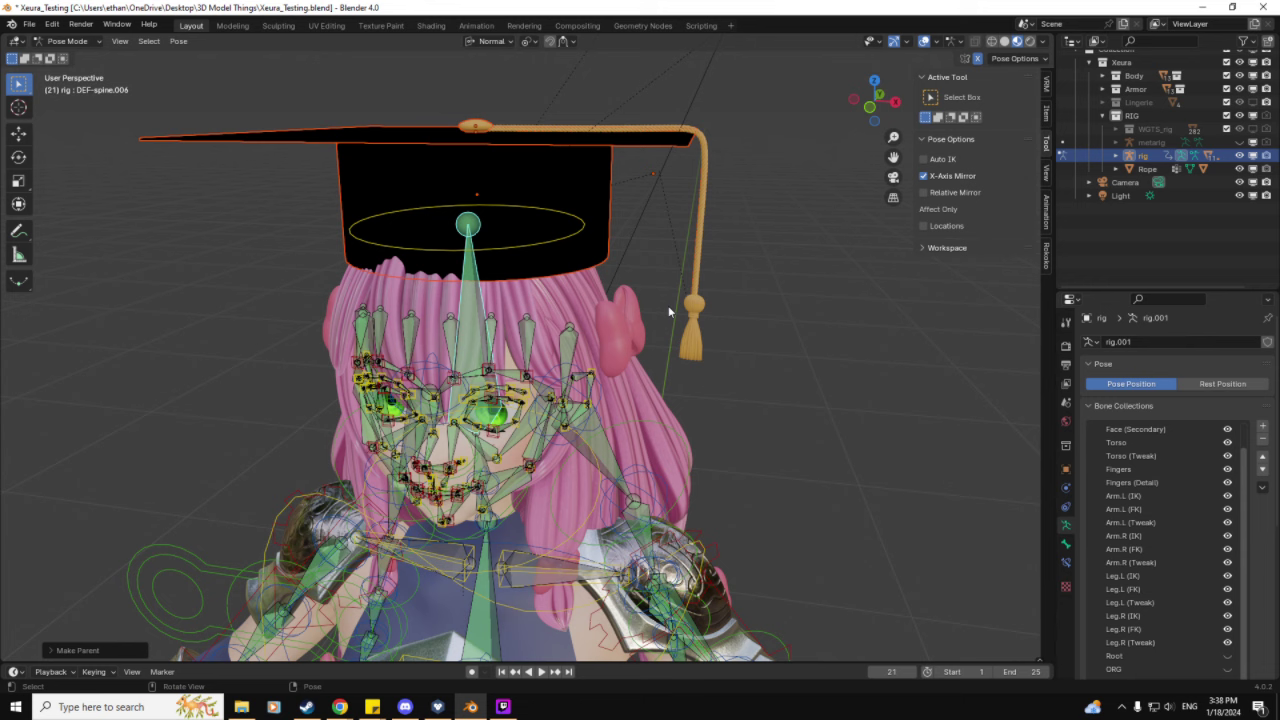
# Select the rig's torso control, move it down to test whether the parented cap follows the head, and undo the move.
pyautogui.scroll(2, 1157, 199)
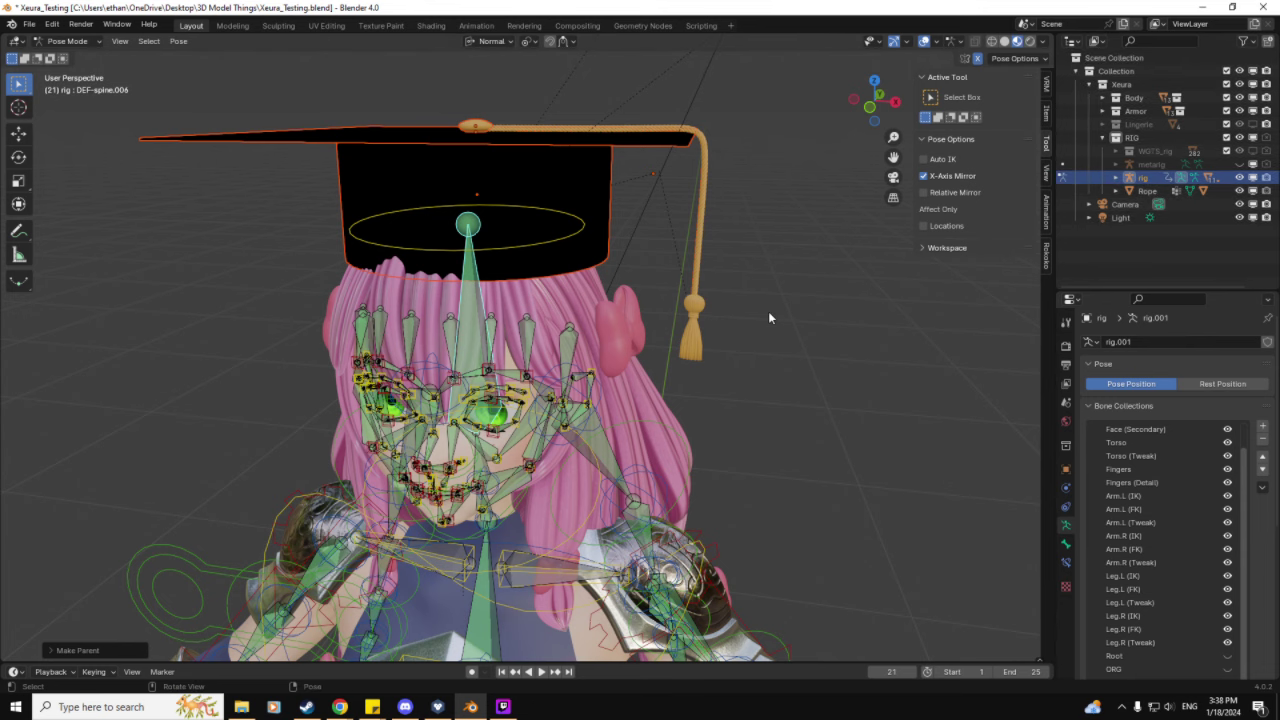
pyautogui.moveTo(768, 311); pyautogui.dragTo(778, 311, button='middle')
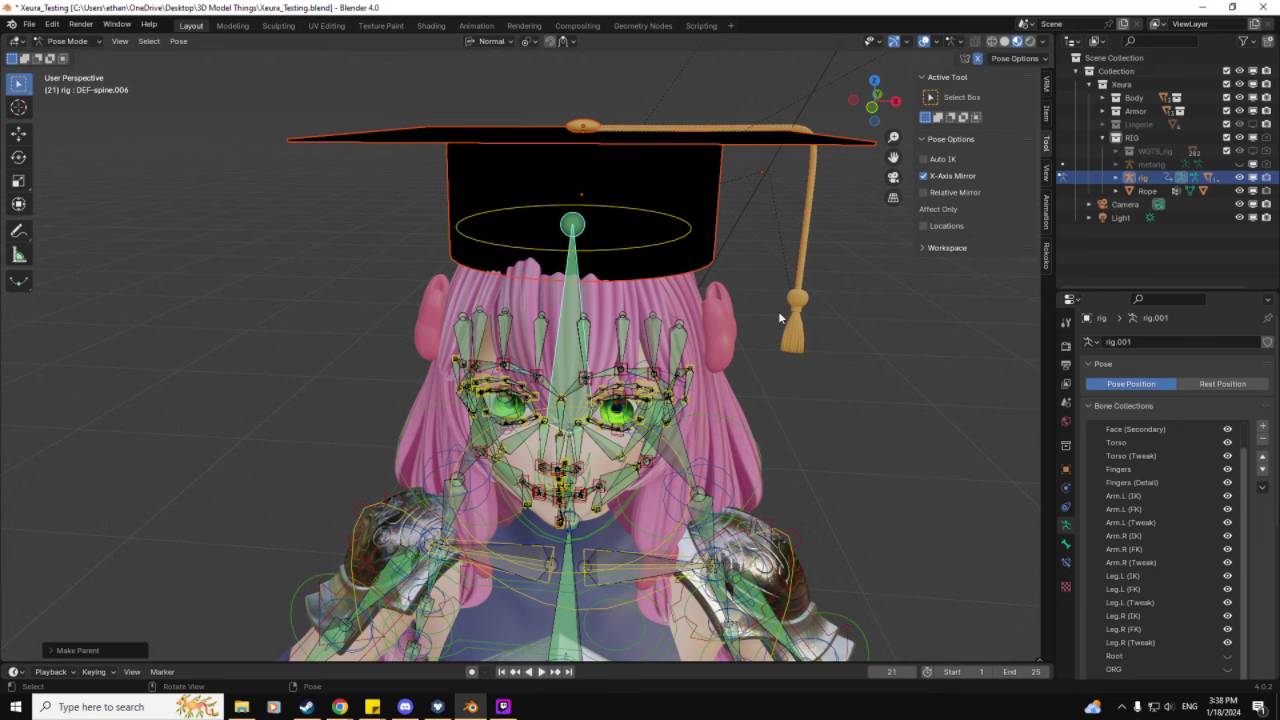
pyautogui.scroll(-2, 779, 315)
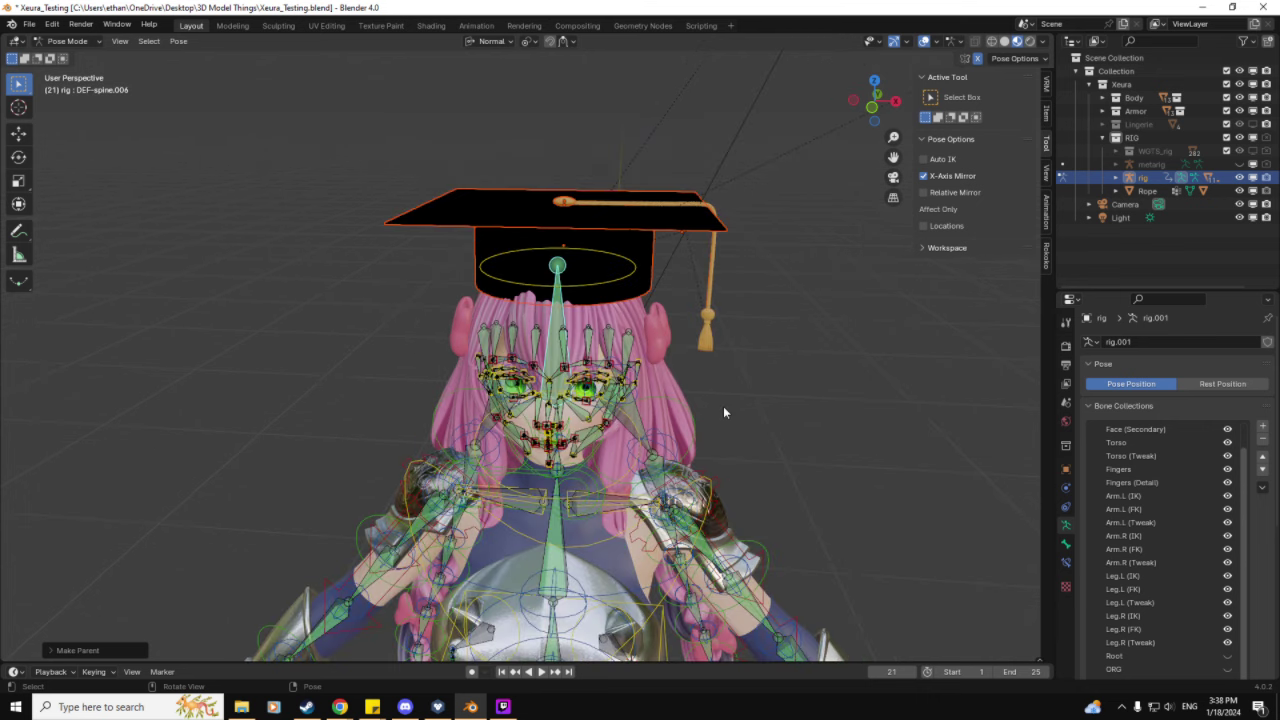
pyautogui.scroll(-3, 724, 406)
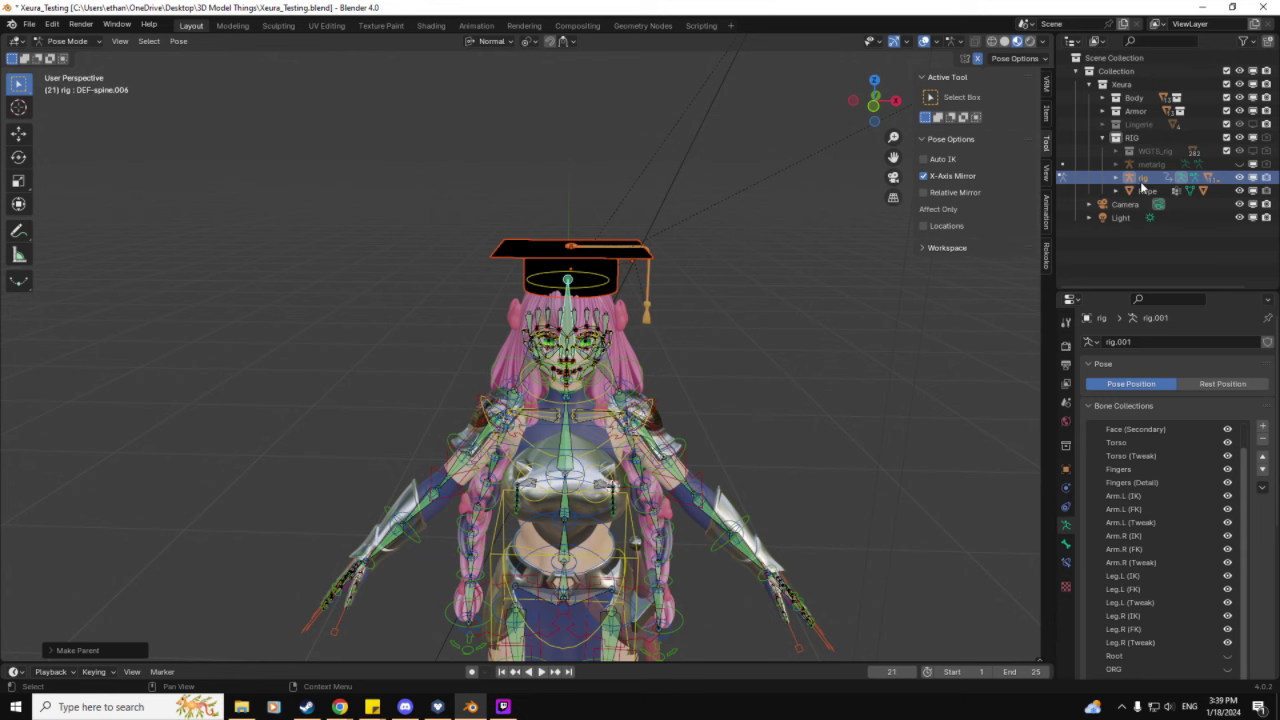
pyautogui.click(1142, 180)
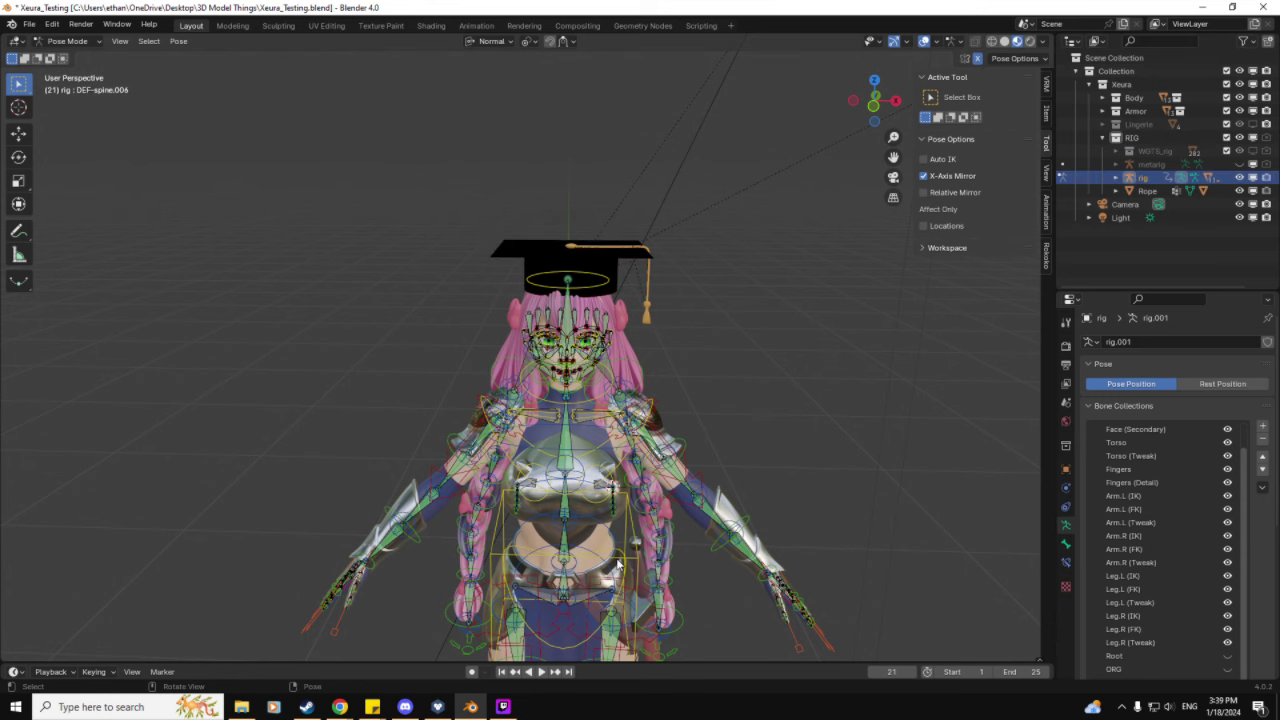
pyautogui.click(676, 554)
pyautogui.moveTo(676, 554); pyautogui.dragTo(678, 505, button='middle')
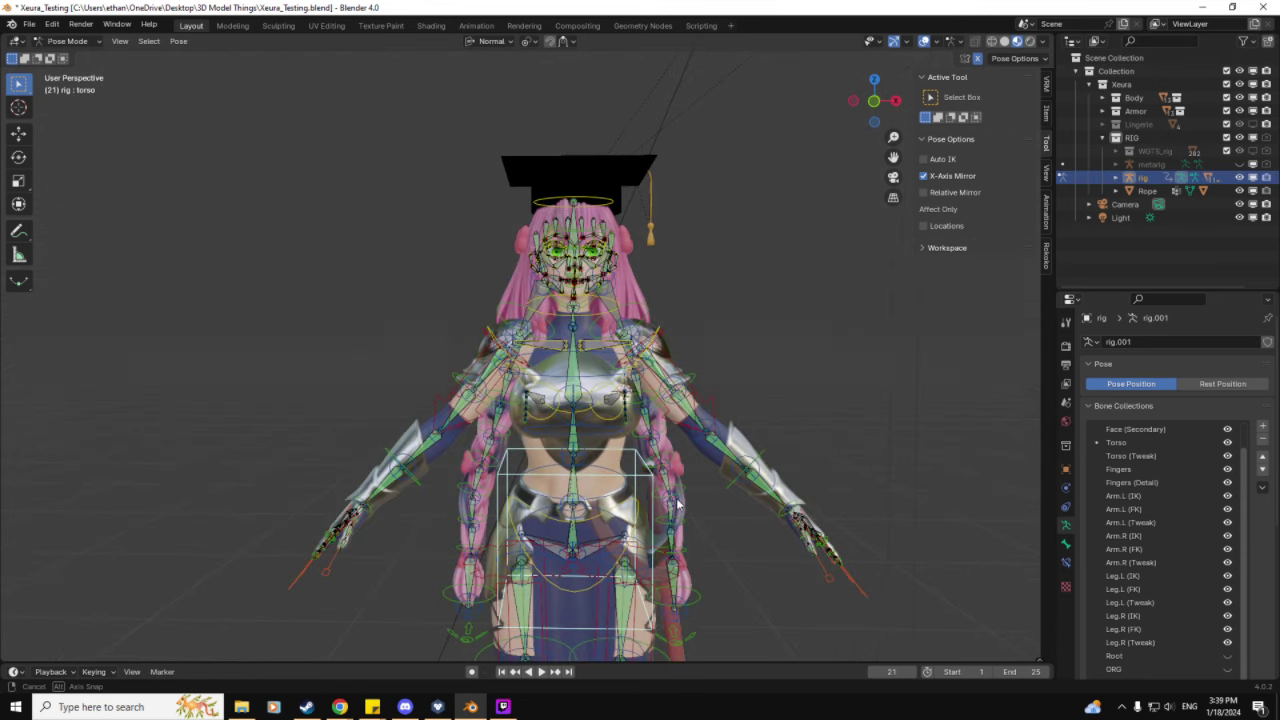
pyautogui.press('g')
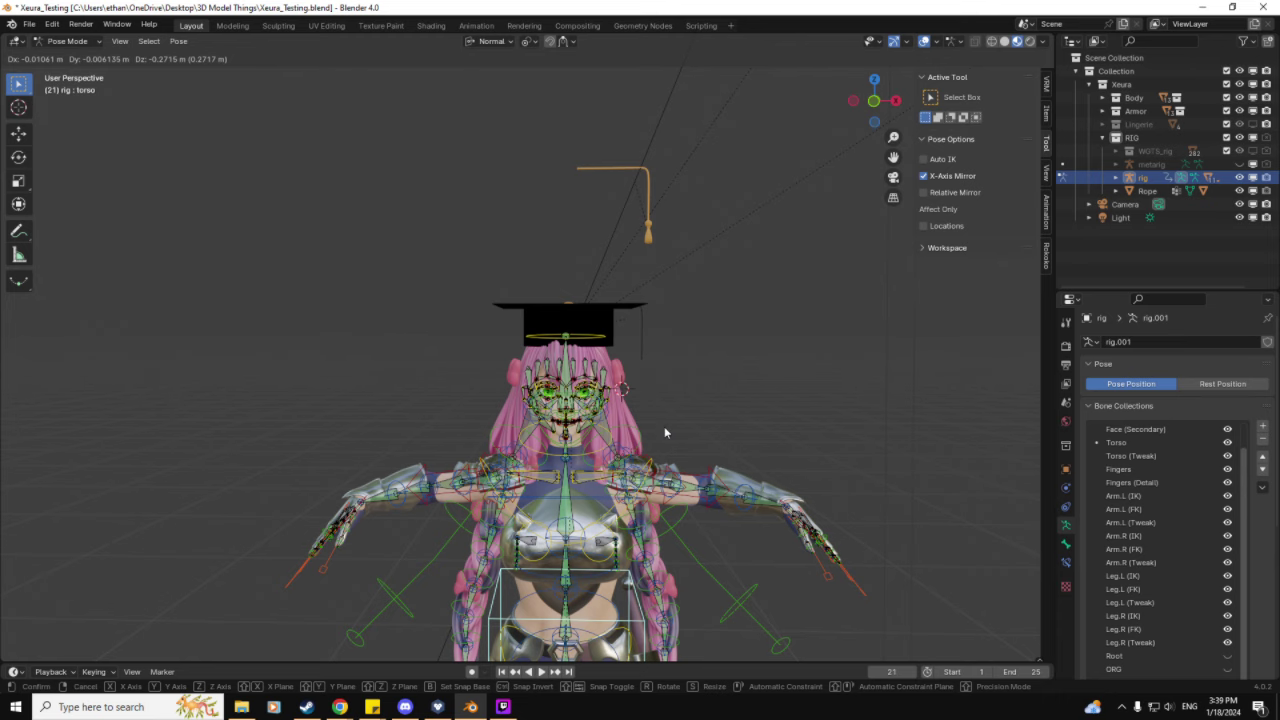
pyautogui.click(718, 397)
pyautogui.hotkey('ctrl', 'z')
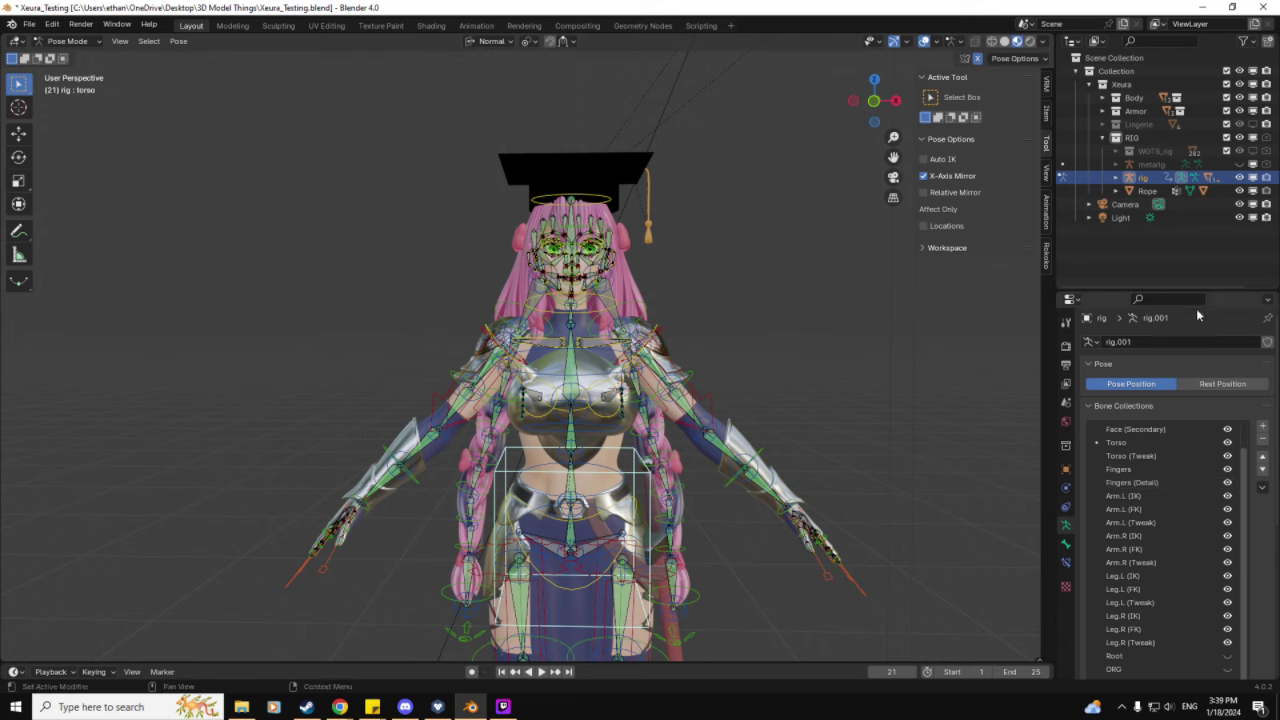
# Hide the rig's DEF bone collection so that only the control bones are shown.
pyautogui.moveTo(1211, 289); pyautogui.dragTo(1211, 257)
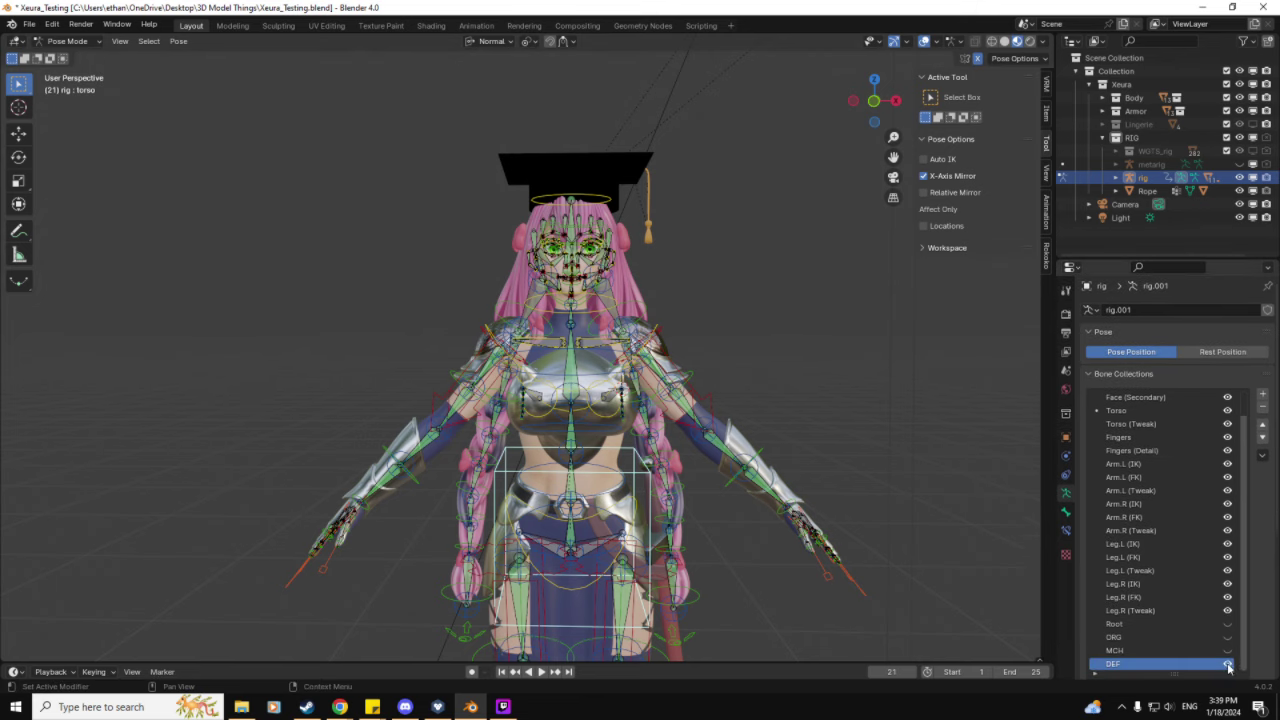
pyautogui.click(1228, 668)
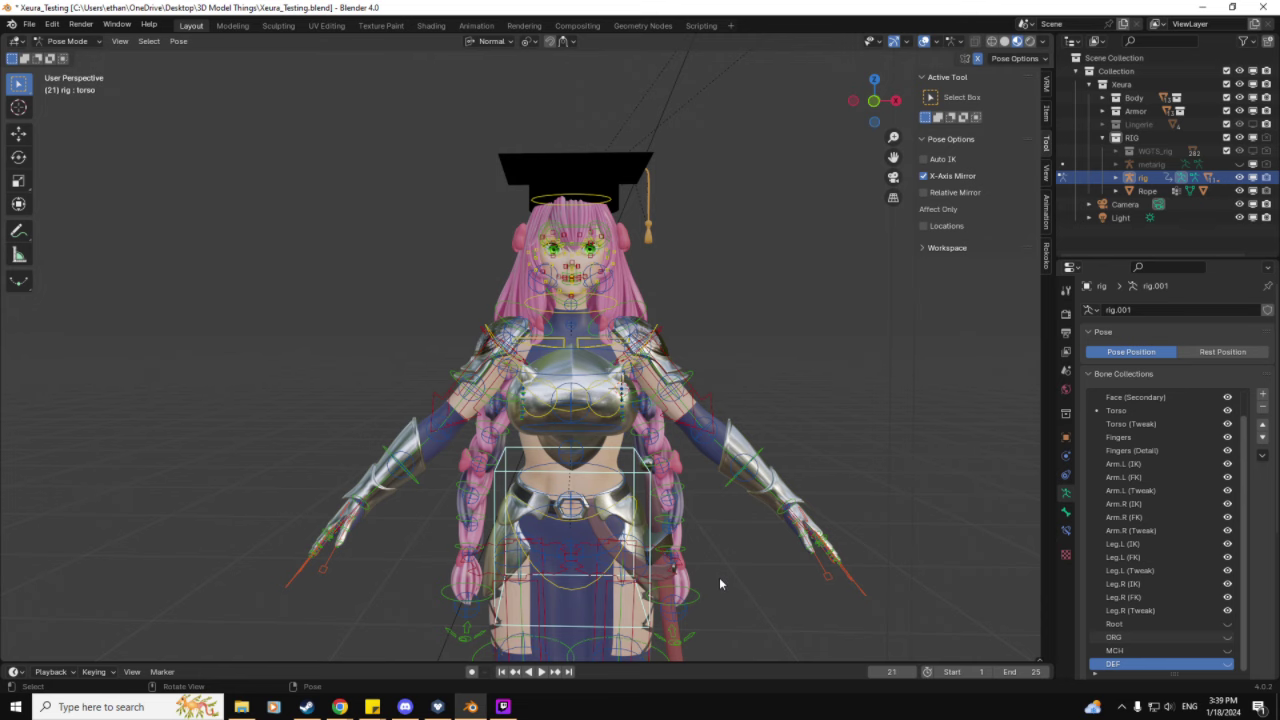
pyautogui.moveTo(806, 409)
pyautogui.mouseDown(button='middle')
pyautogui.moveTo(774, 414)
pyautogui.moveTo(797, 409)
pyautogui.mouseUp(button='middle')
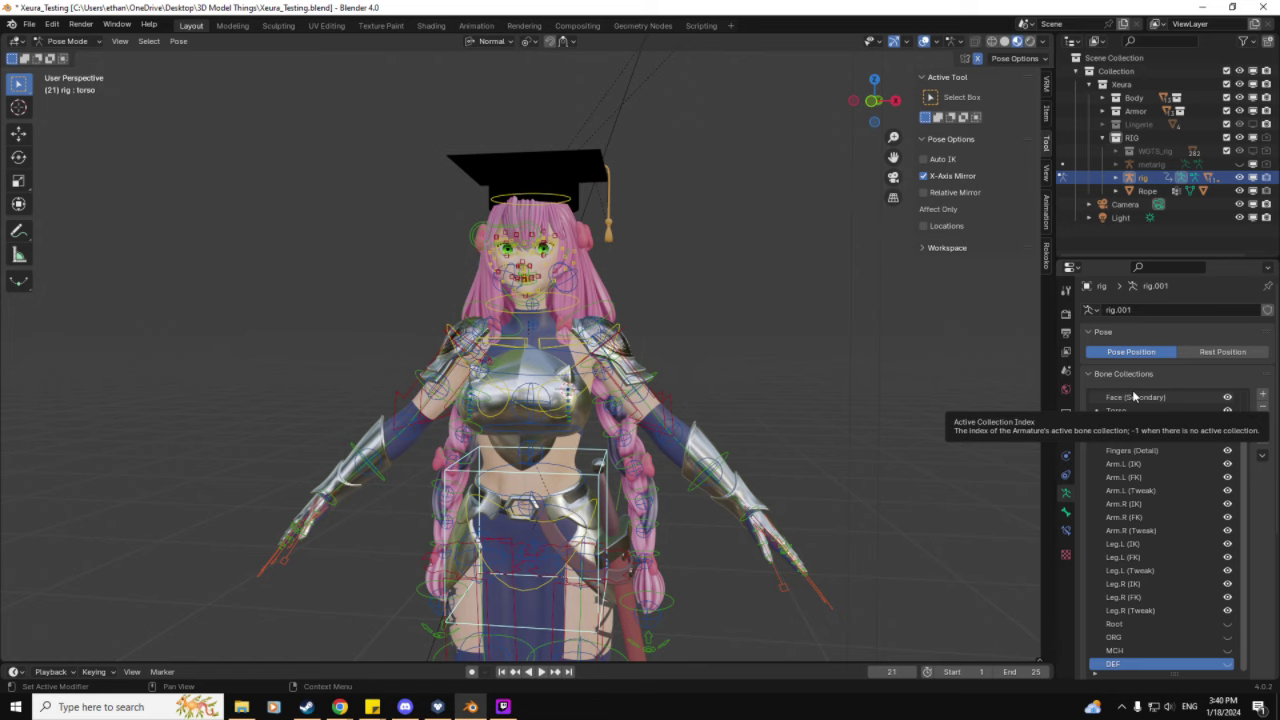
# Examine the torso bone's transform, relations and inverse kinematics properties, and return to the rig's bone collections.
pyautogui.click(1066, 512)
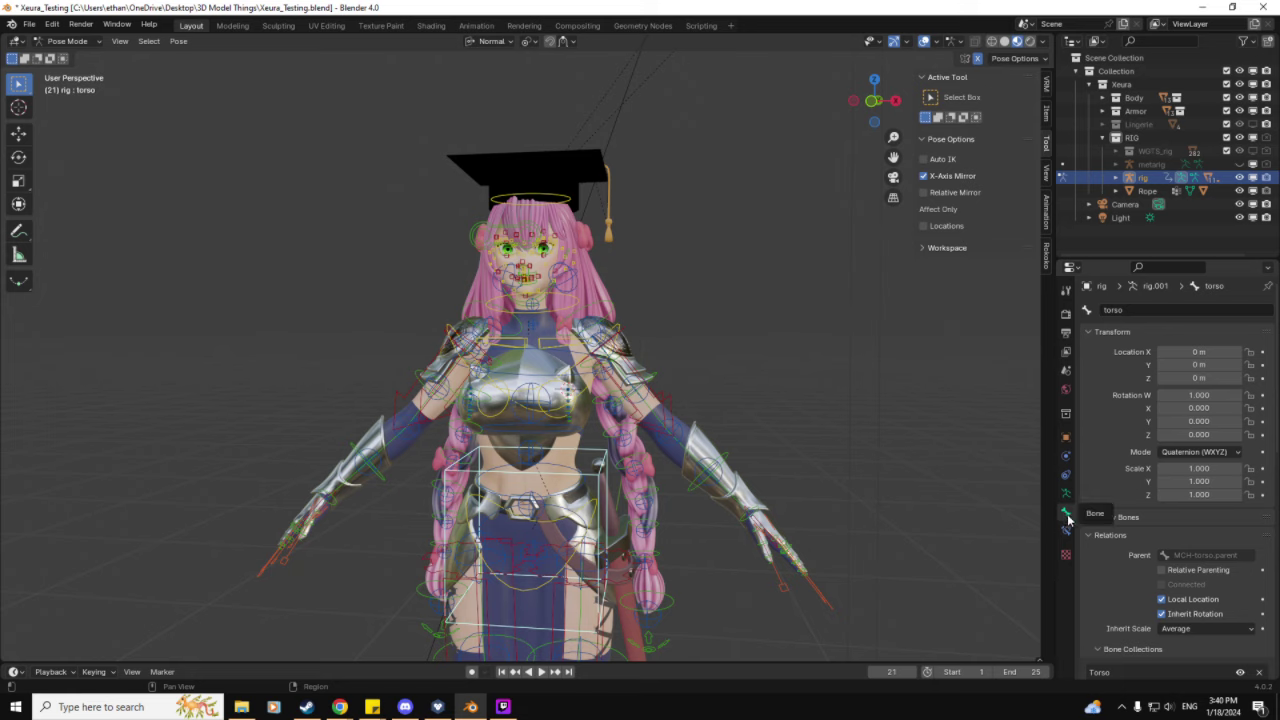
pyautogui.scroll(-15, 1116, 483)
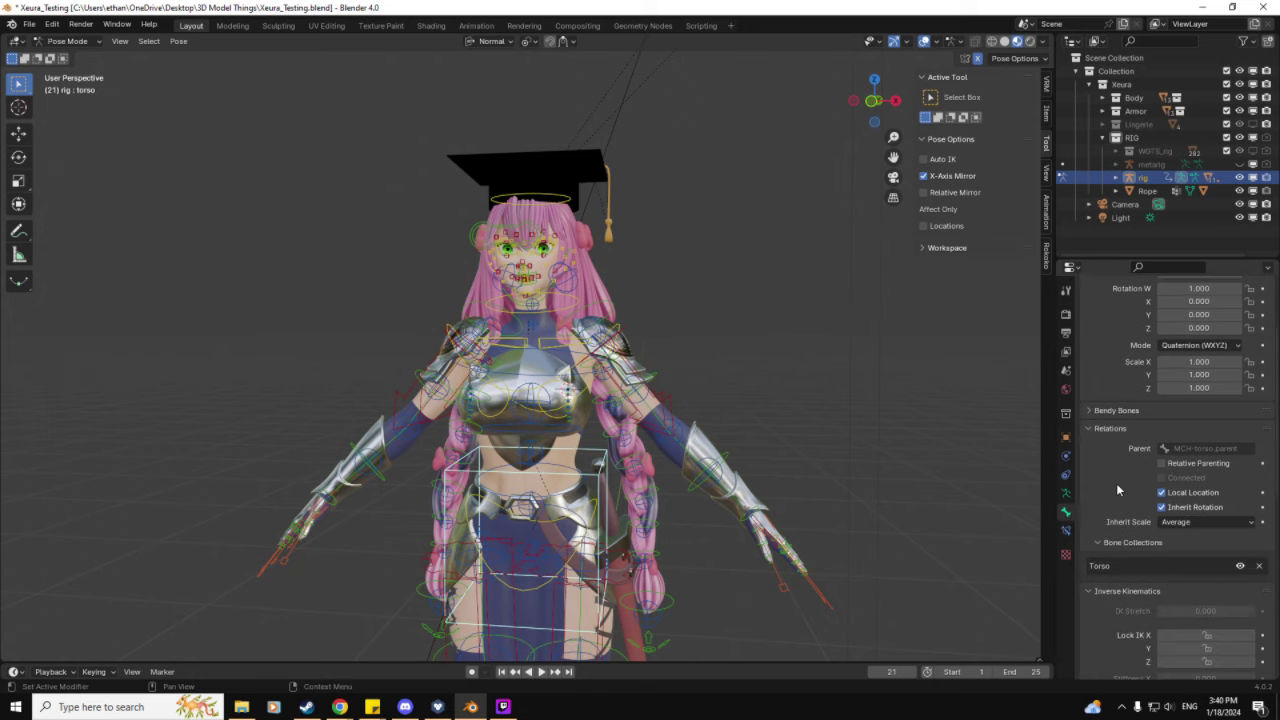
pyautogui.scroll(-5, 1117, 540)
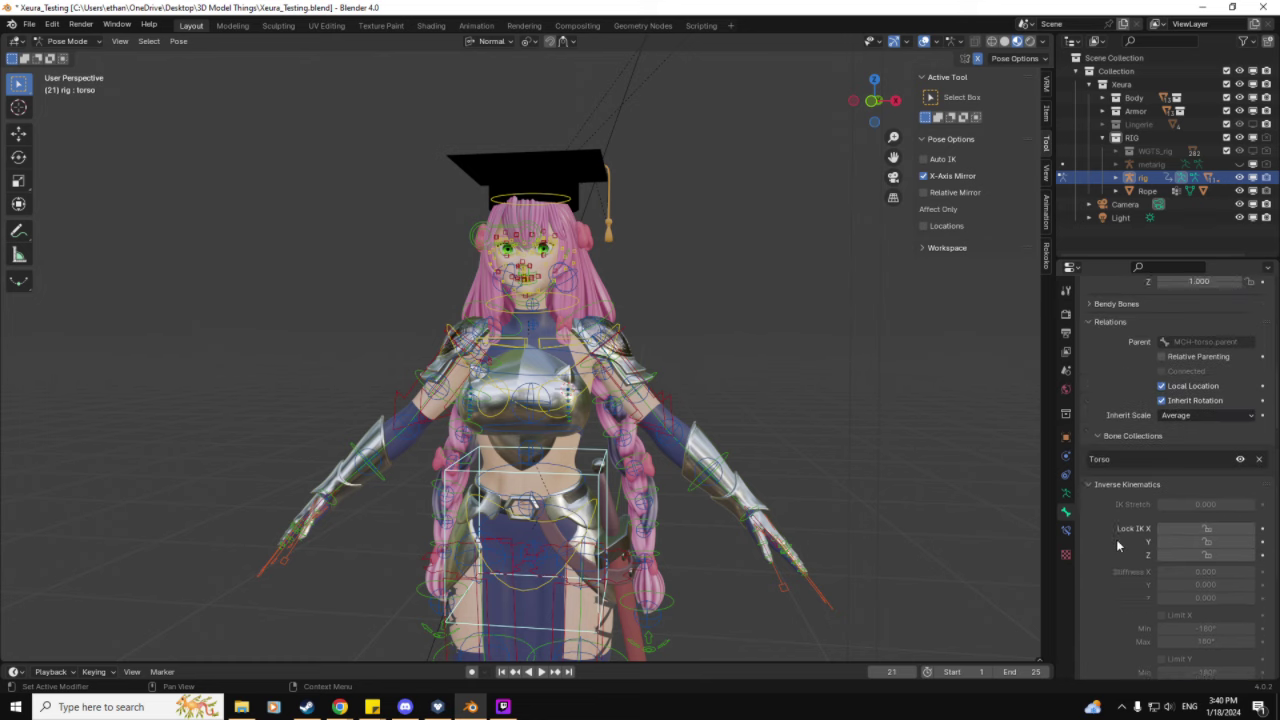
pyautogui.click(1066, 492)
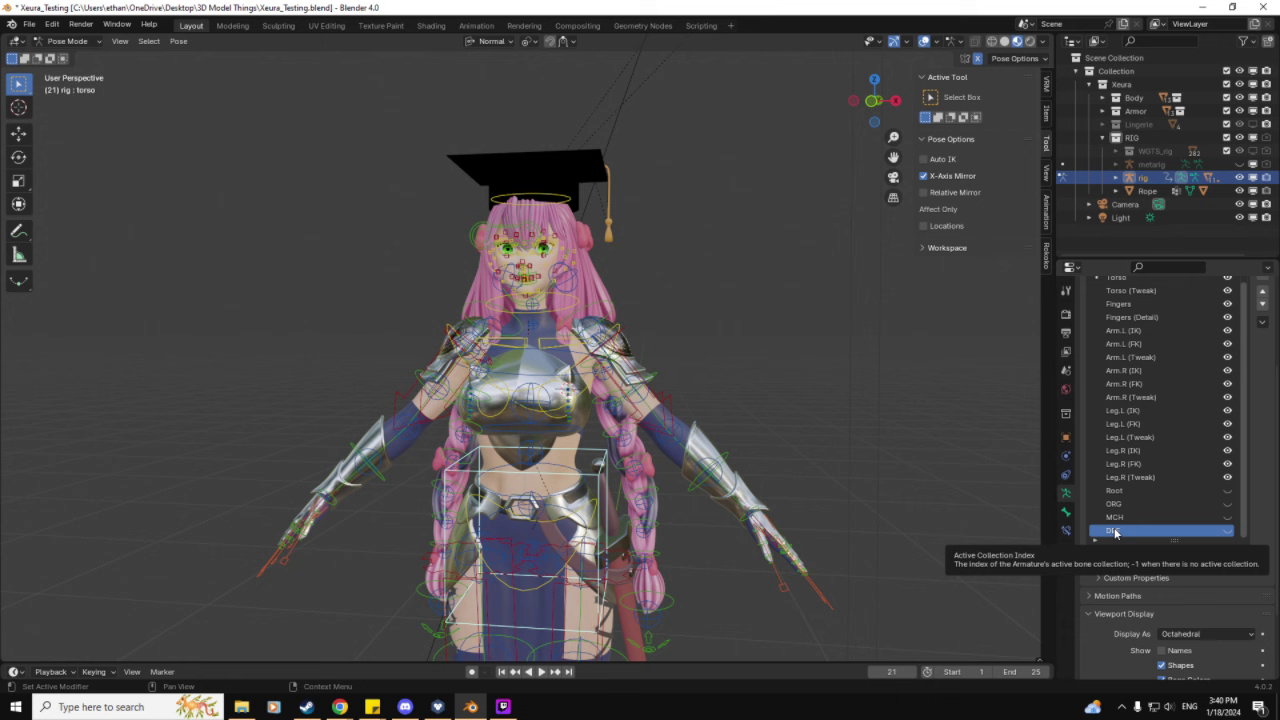
# Show the DEF bone collection briefly to inspect the deform bones on the head and upper body, and hide it again.
pyautogui.click(1227, 531)
pyautogui.scroll(4, 750, 370)
pyautogui.moveTo(764, 352); pyautogui.dragTo(763, 354, button='middle')
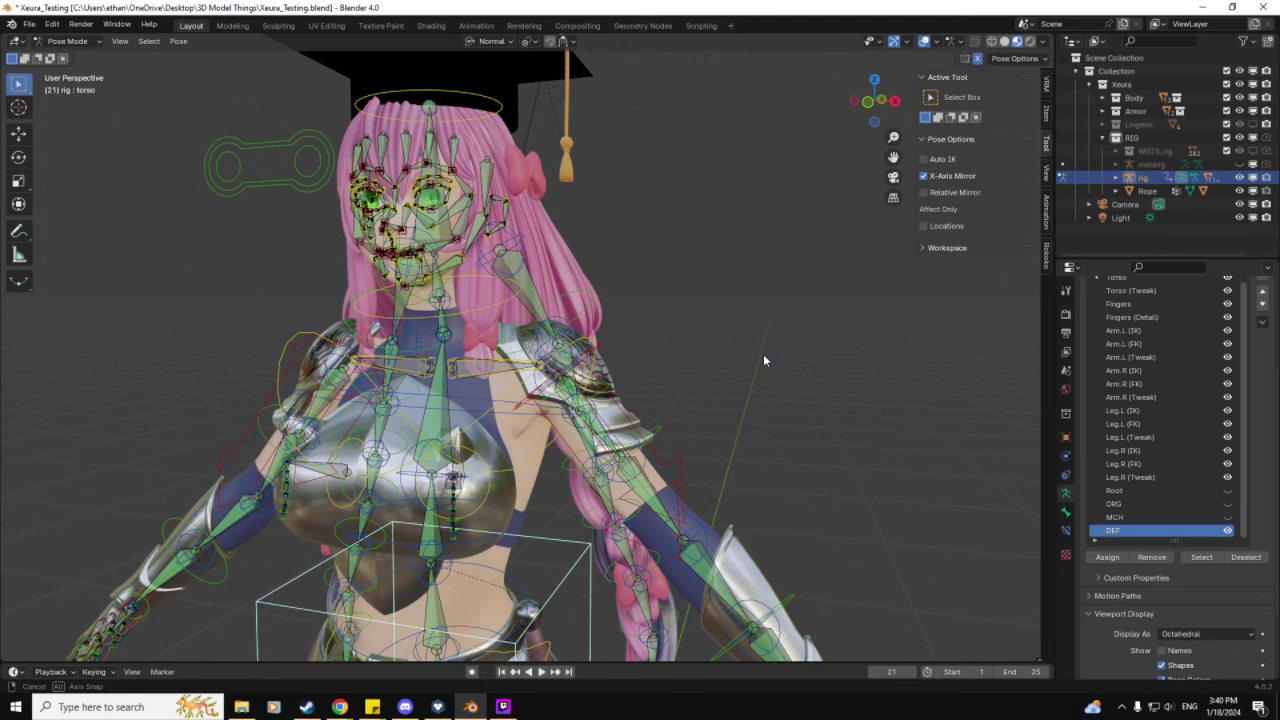
pyautogui.click(1227, 531)
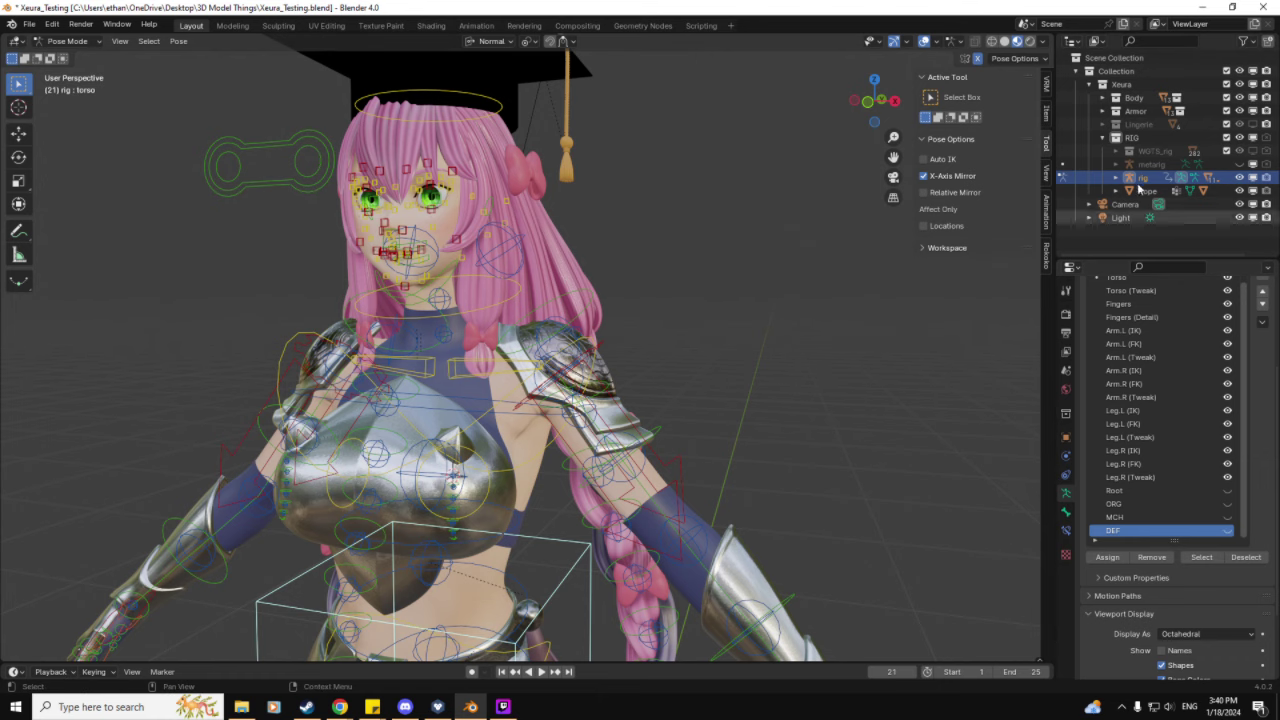
# Hide the rig object and view the character wearing the cap from the front.
pyautogui.click(1242, 178)
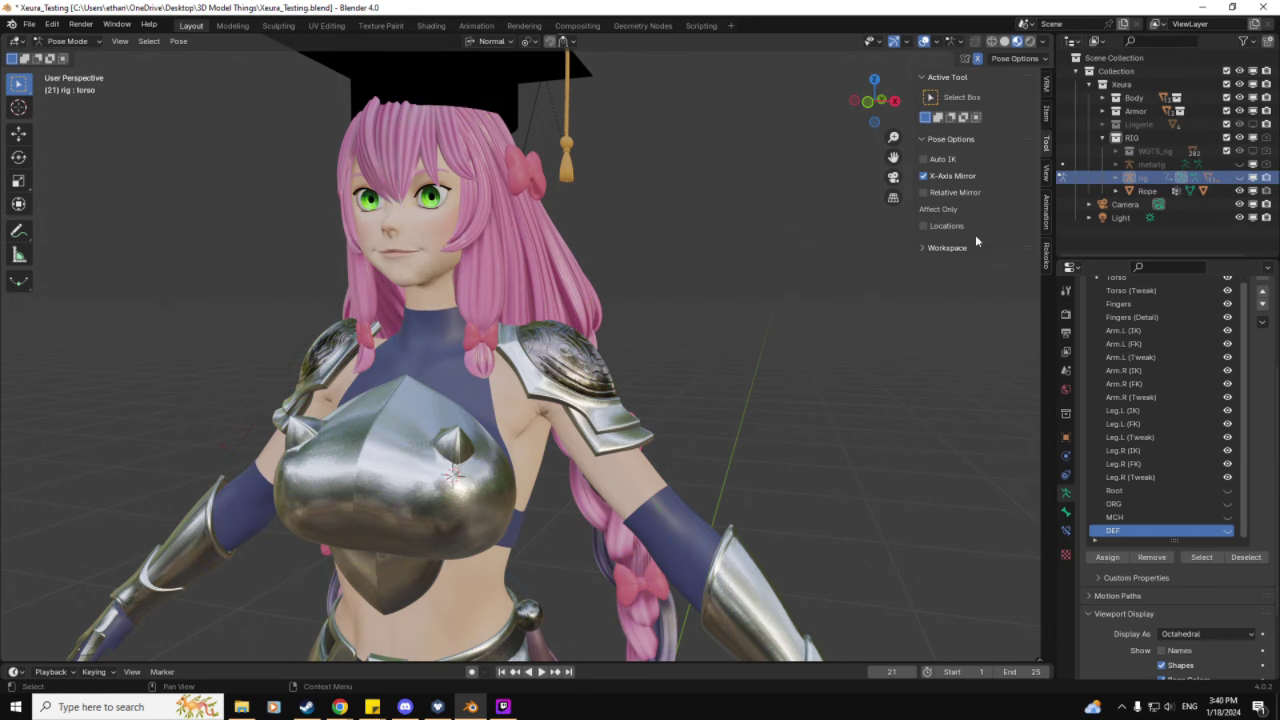
pyautogui.moveTo(975, 234); pyautogui.dragTo(759, 294, button='middle')
pyautogui.scroll(-3, 759, 294)
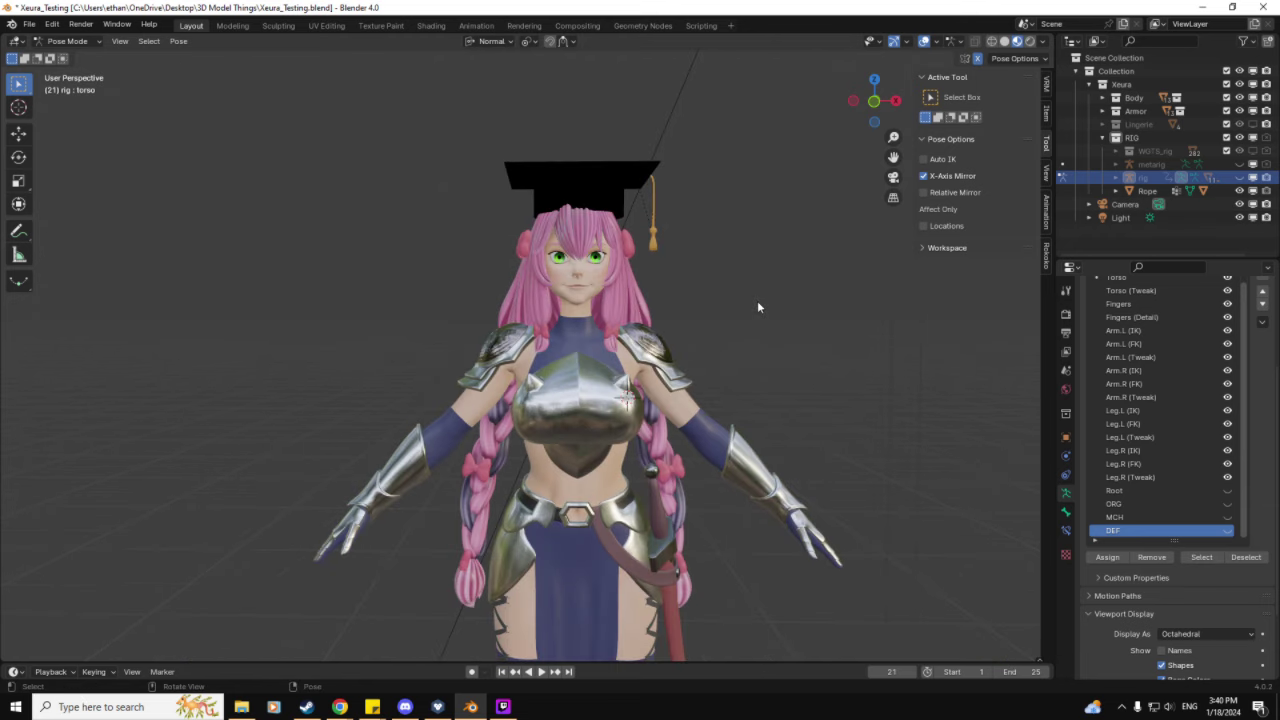
pyautogui.moveTo(757, 320)
pyautogui.mouseDown(button='middle')
pyautogui.moveTo(726, 329)
pyautogui.moveTo(736, 324)
pyautogui.mouseUp(button='middle')
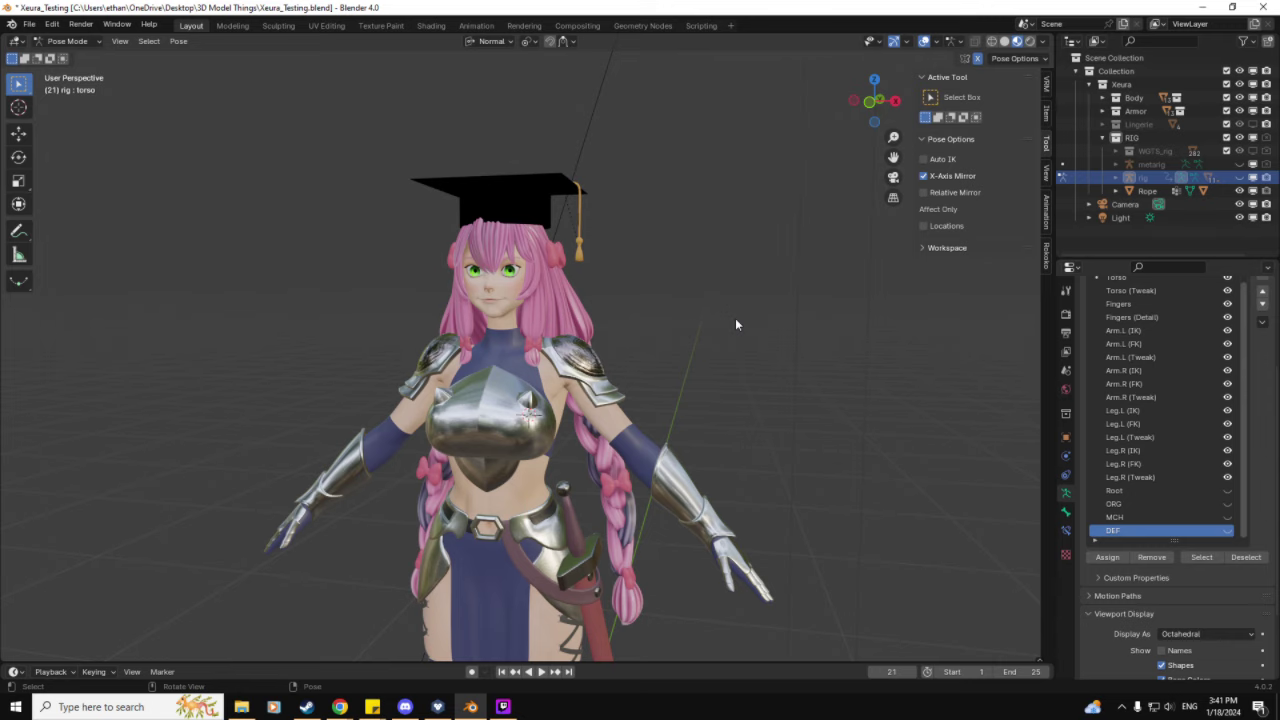
pyautogui.moveTo(737, 323)
pyautogui.mouseDown(button='middle')
pyautogui.moveTo(651, 326)
pyautogui.moveTo(756, 317)
pyautogui.mouseUp(button='middle')
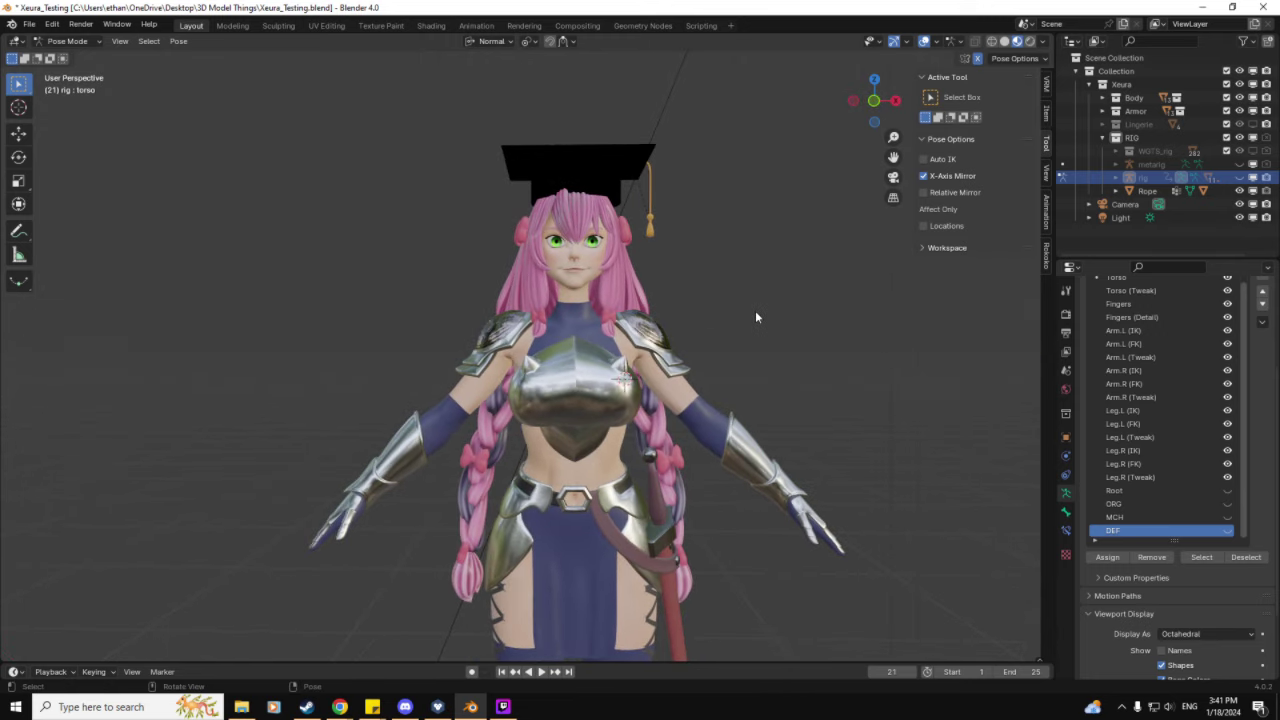